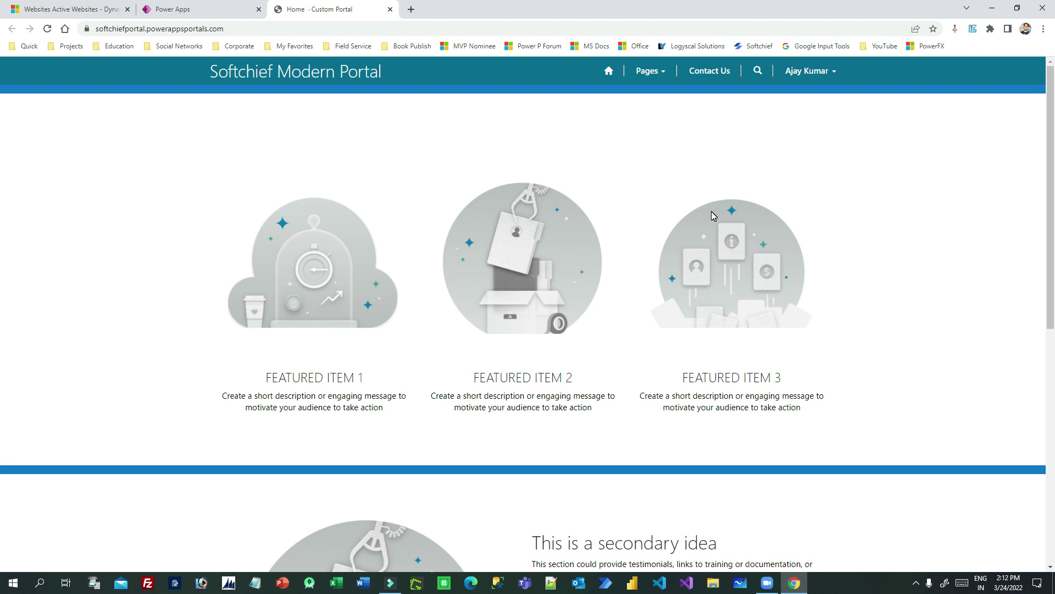
Scroll the Softchief Modern Portal home page and open the signed-in user's account menu.
left_click(867, 165)
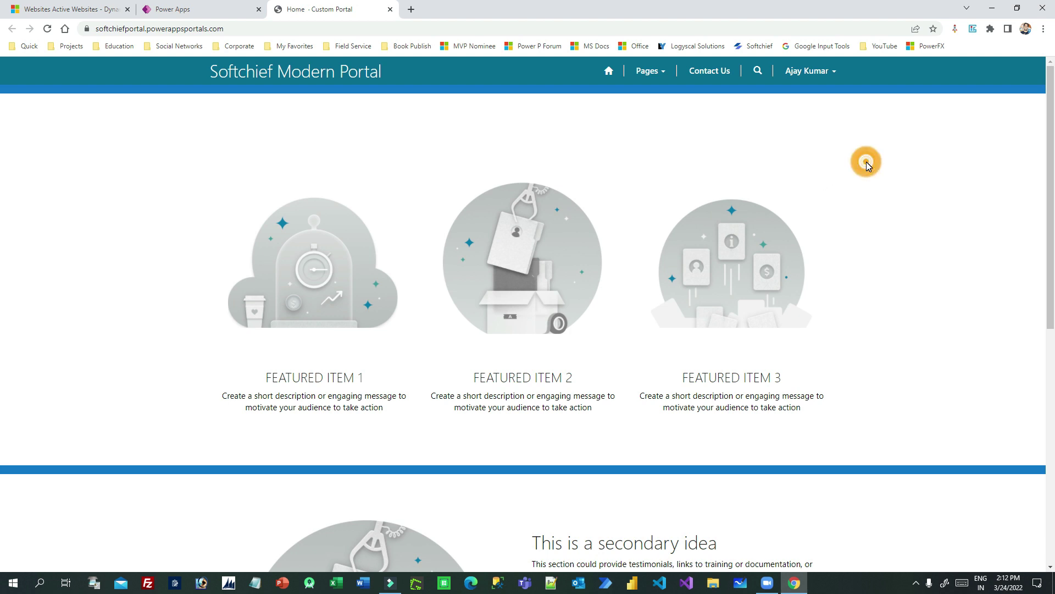
scroll(867, 165, "down", 8)
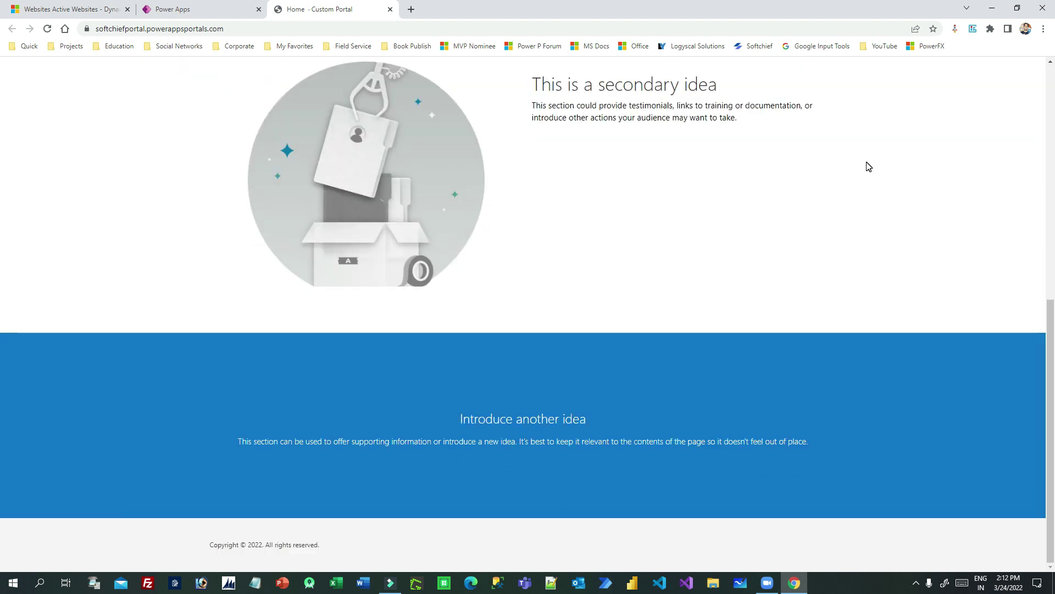
scroll(869, 167, "up", 8)
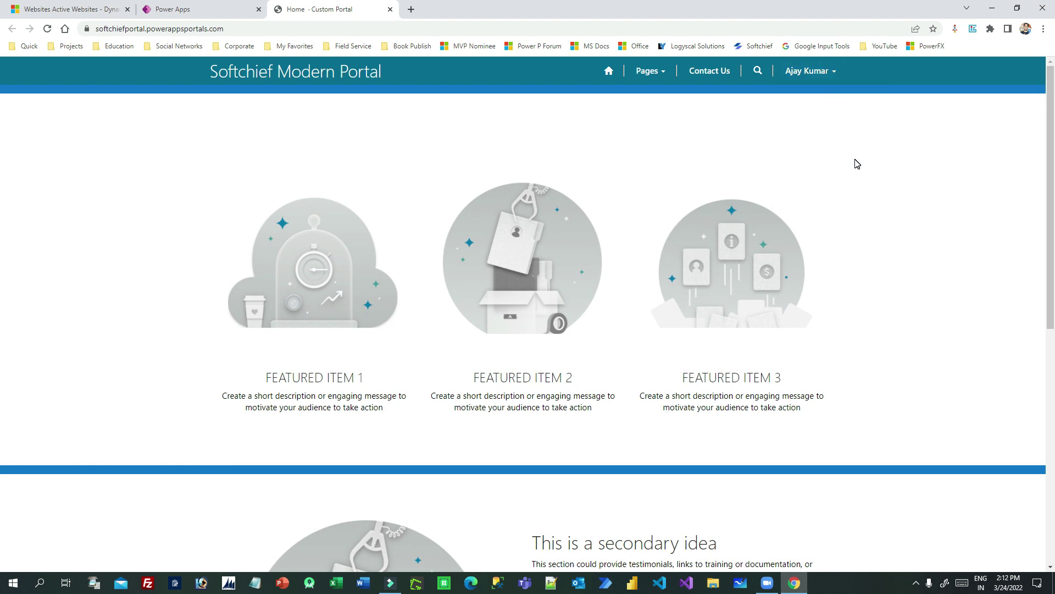
left_click(834, 74)
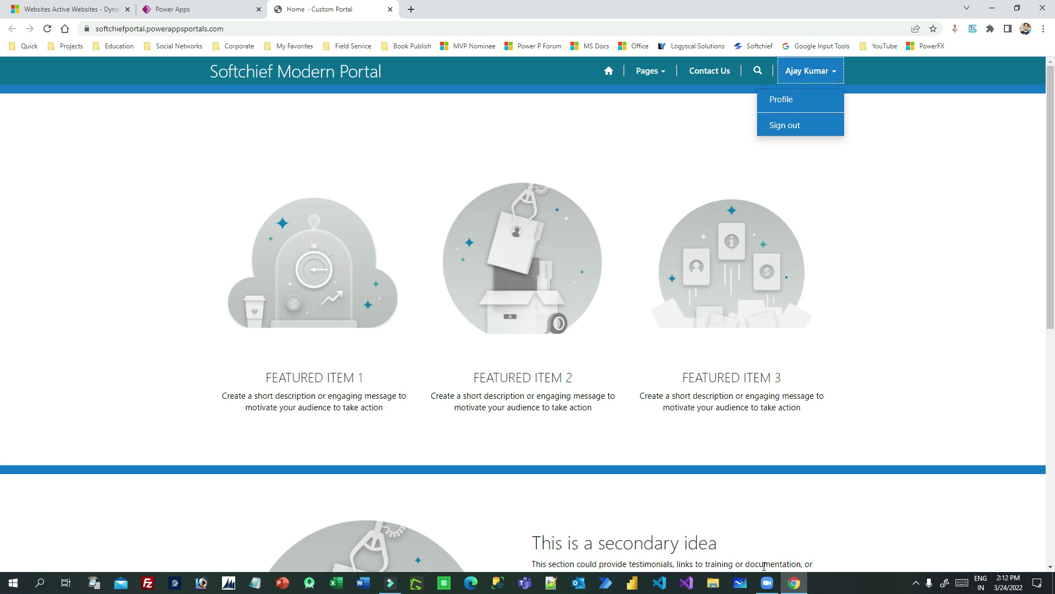
Check the shared phone screen, close the account menu, and show the Dynamics 365 Active Websites list.
left_click(767, 582)
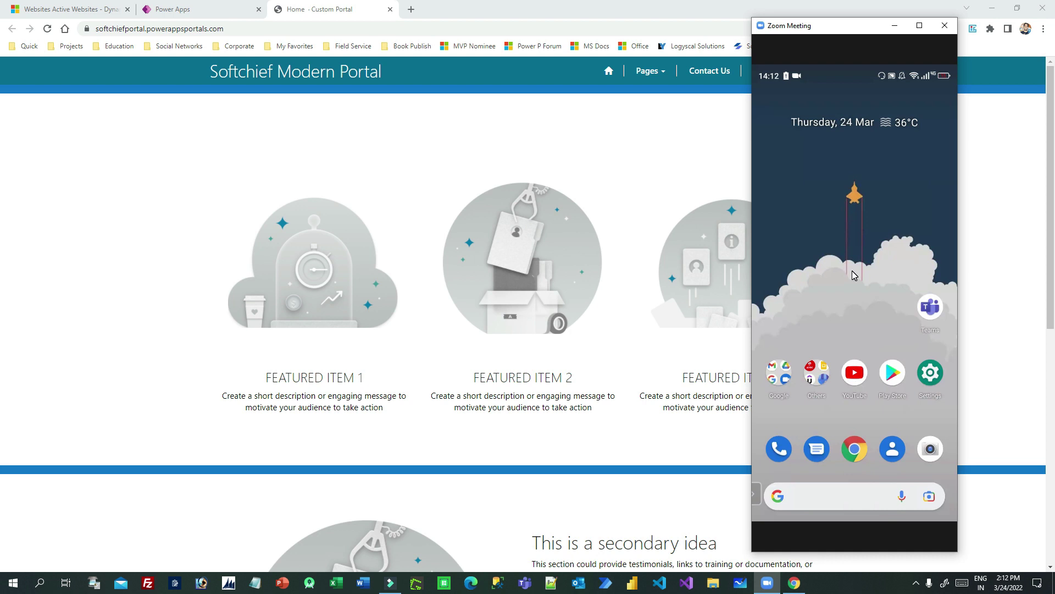
left_click(614, 14)
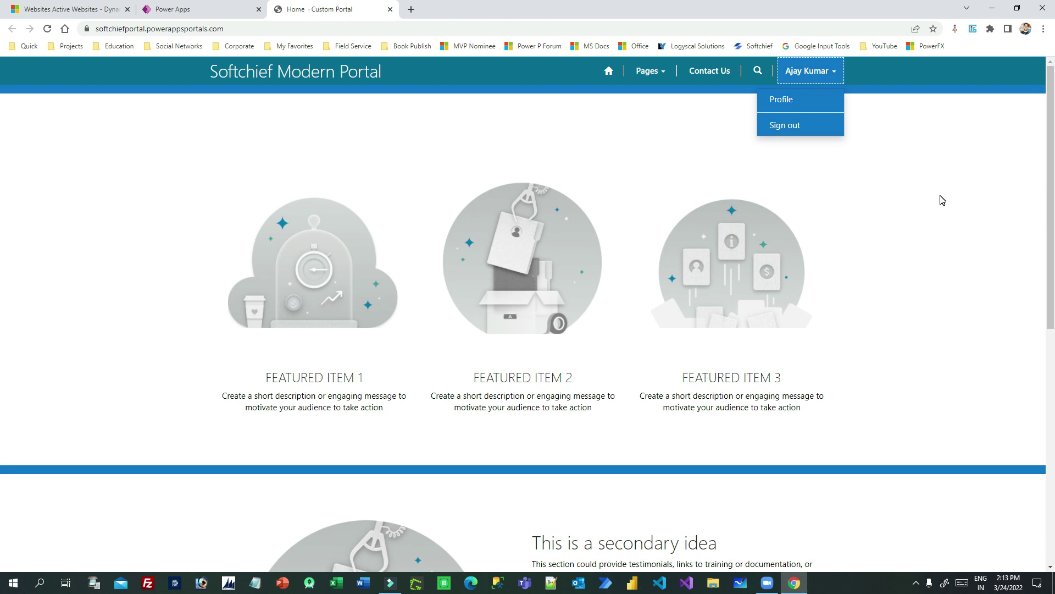
left_click(855, 194)
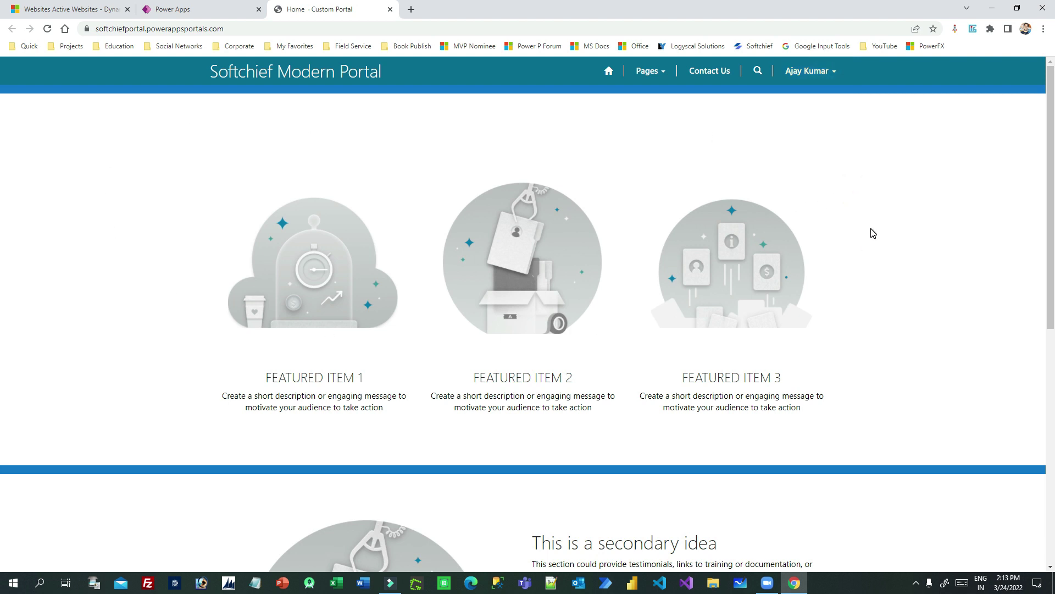
left_click(65, 9)
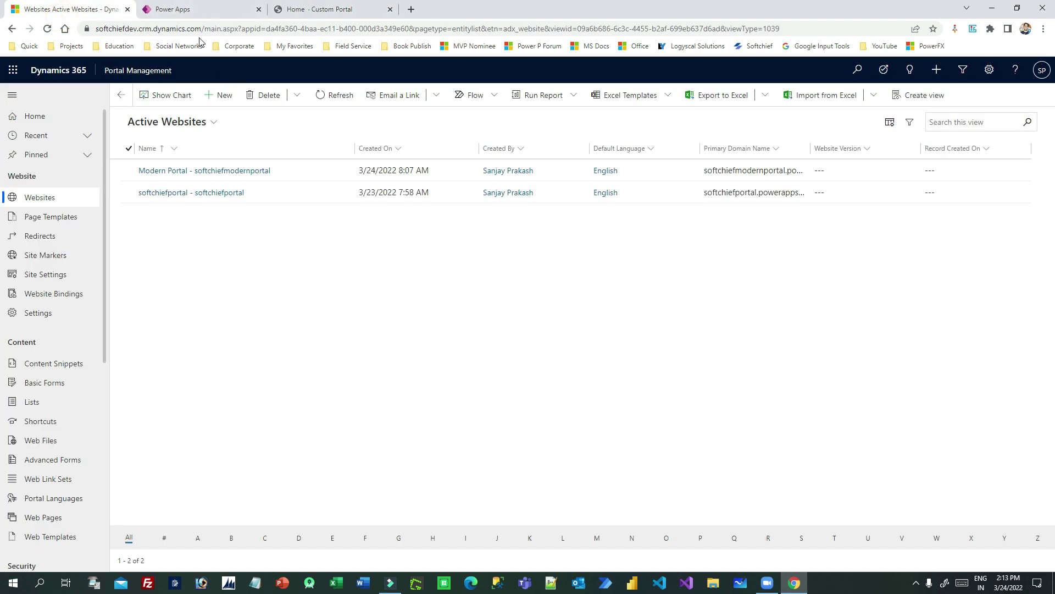
Switch to the Power Apps portals studio with the Softchief Modern Portal home page.
left_click(196, 9)
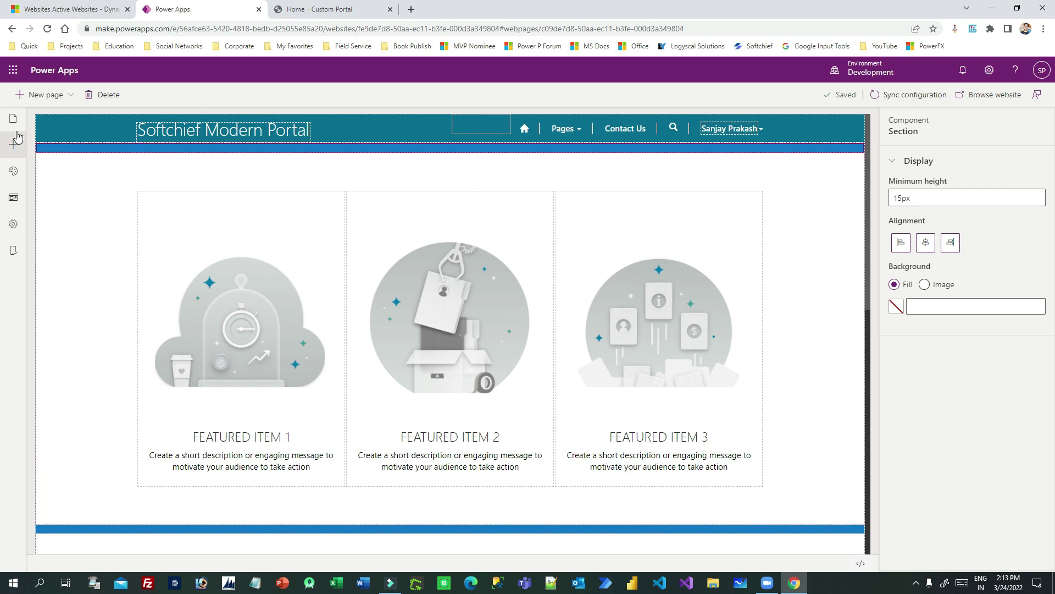
Turn on Enable PWA in the Progressive web app settings.
left_click(15, 251)
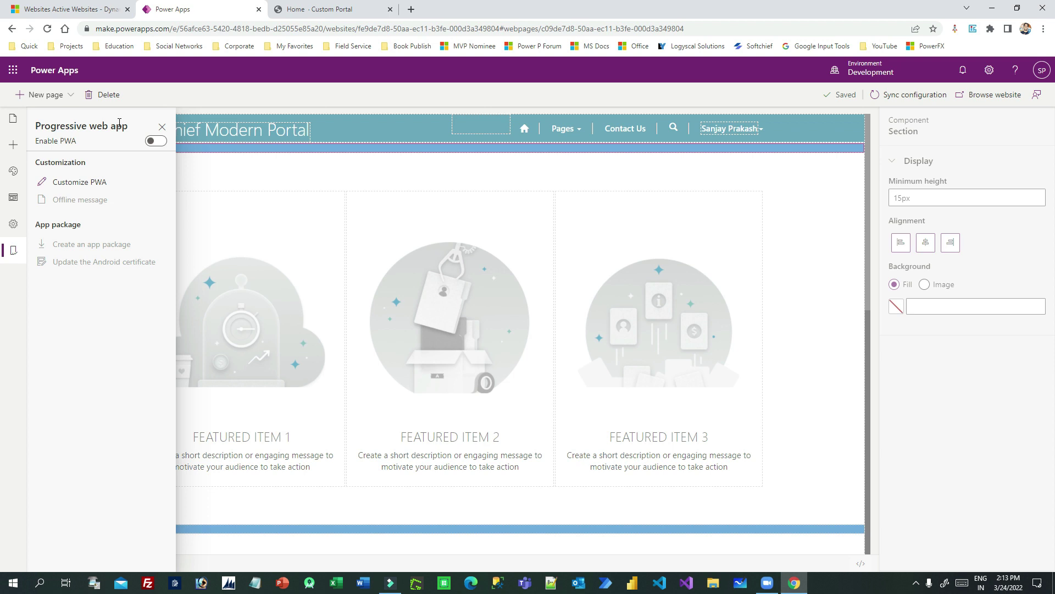
left_click(157, 141)
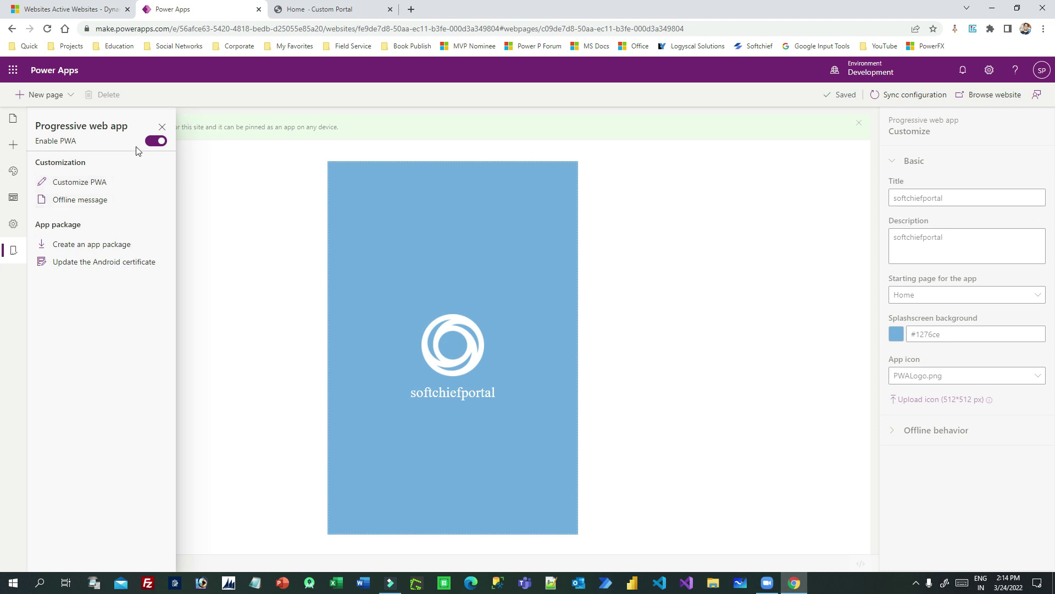
Set the PWA title to 'Softchief Support App'.
left_click(91, 180)
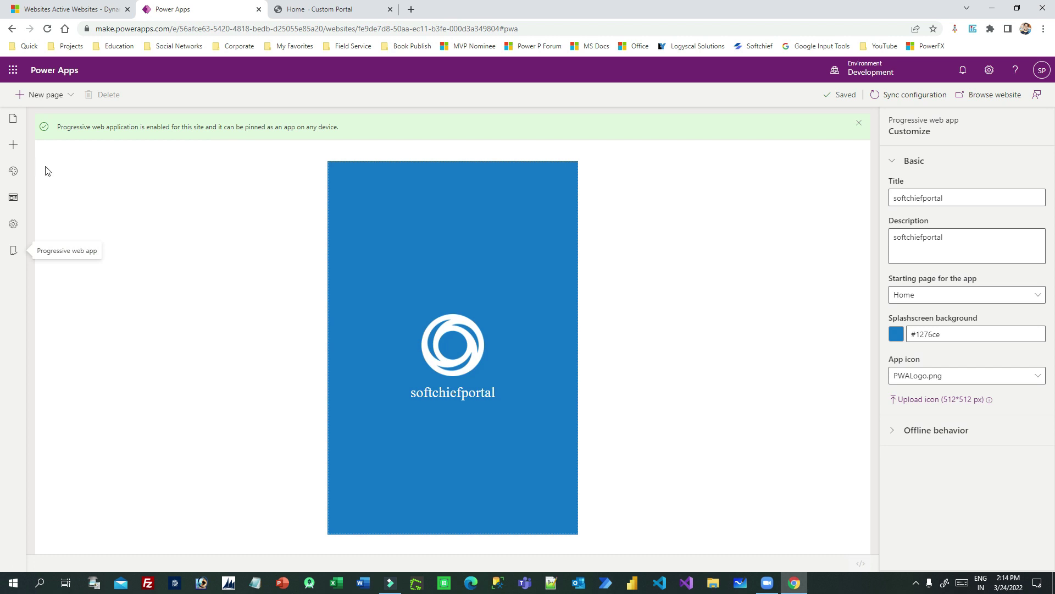
left_click(19, 254)
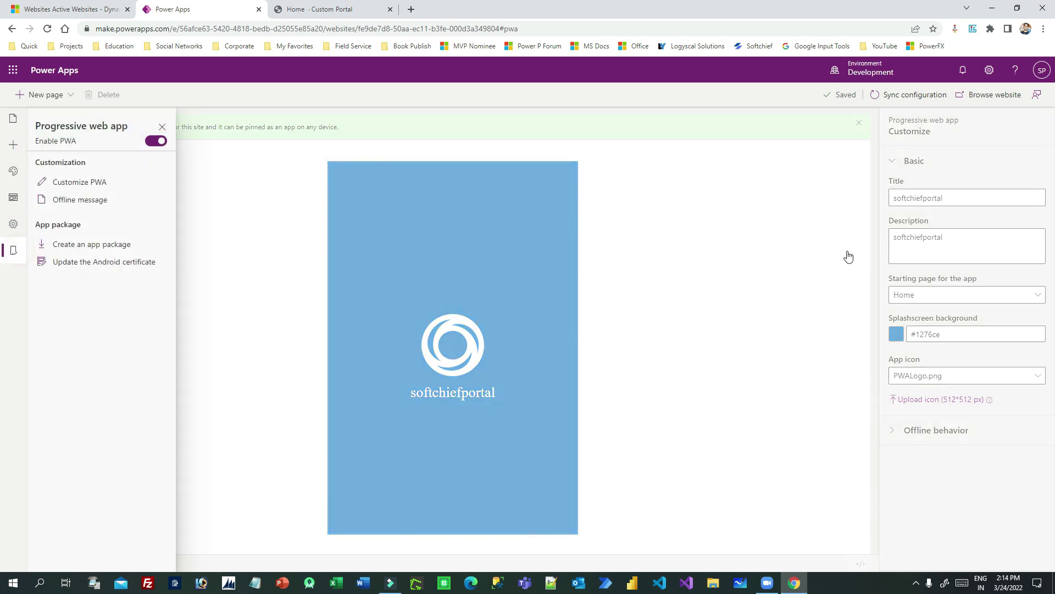
left_click(942, 197)
left_click(958, 196)
key("ctrl+a")
type("Softchief ")
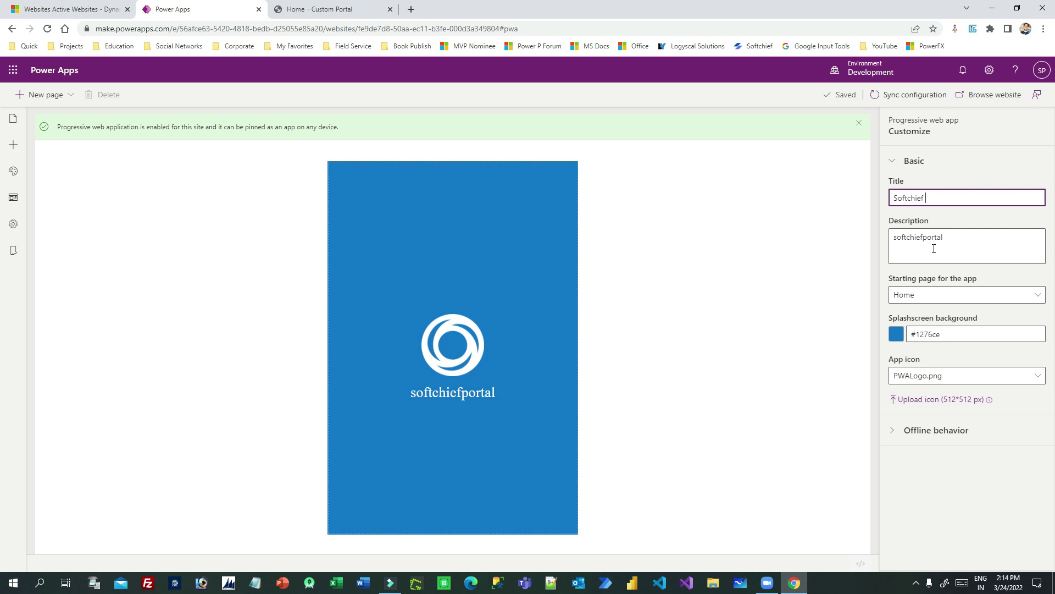
type("Support APp")
key("shift+Left")
key("shift+Left")
key("BackSpace")
type("pp")
Copy the title into the PWA description and make Contact us the starting page.
triple_click(994, 197)
key("ctrl+c")
left_click_drag(986, 240, 907, 237)
key("ctrl+v")
left_click_drag(992, 237, 867, 235)
key("ctrl+v")
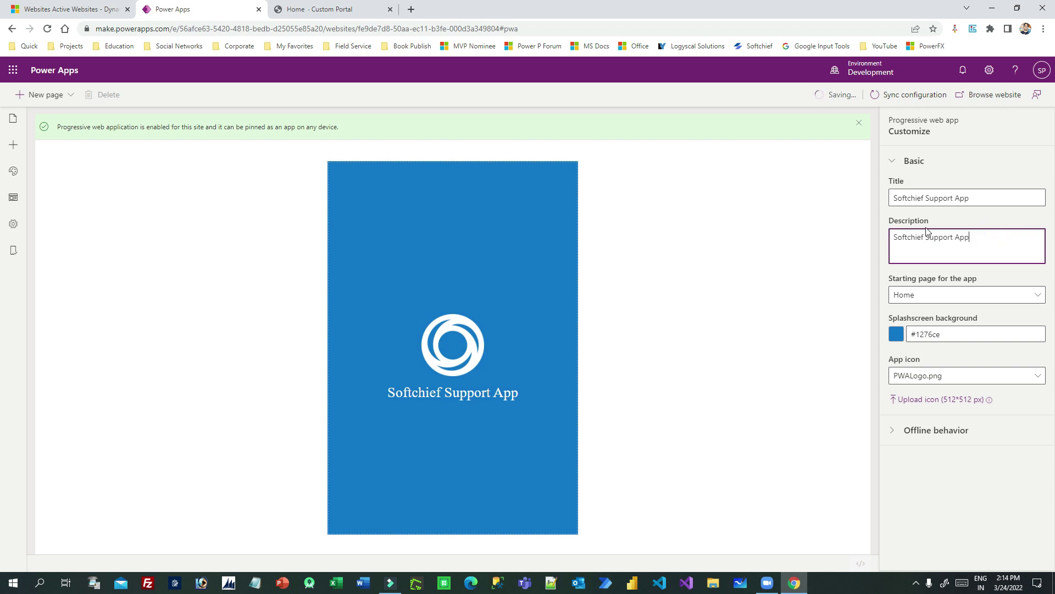
left_click(968, 216)
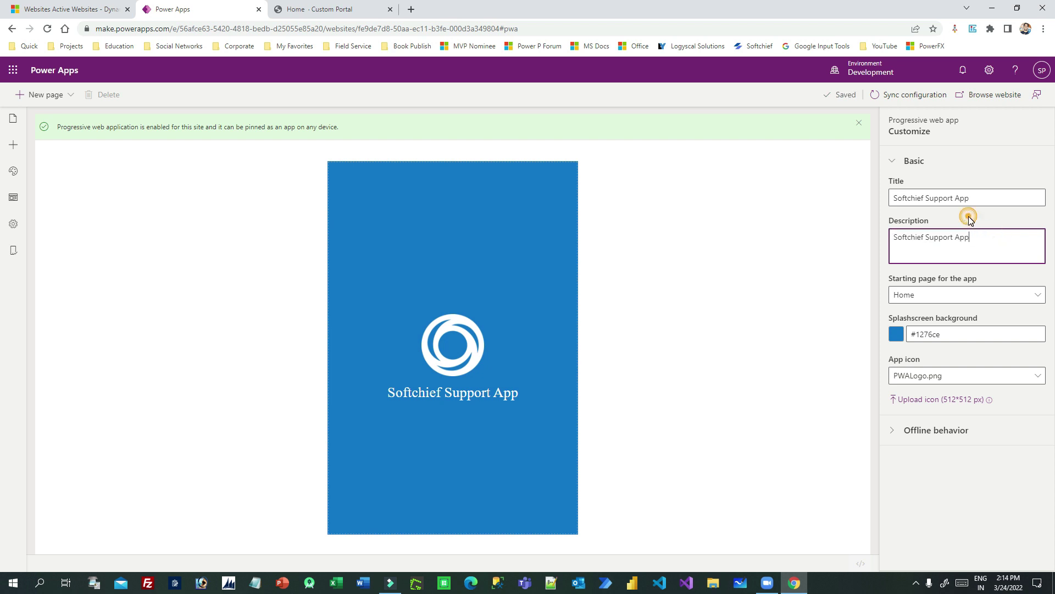
left_click(937, 296)
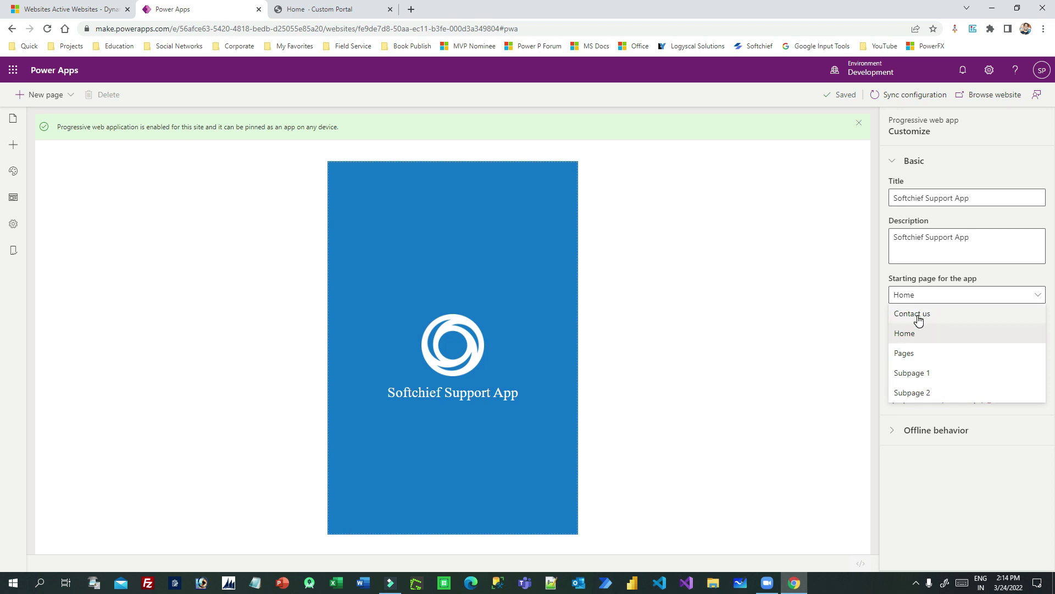
left_click(917, 314)
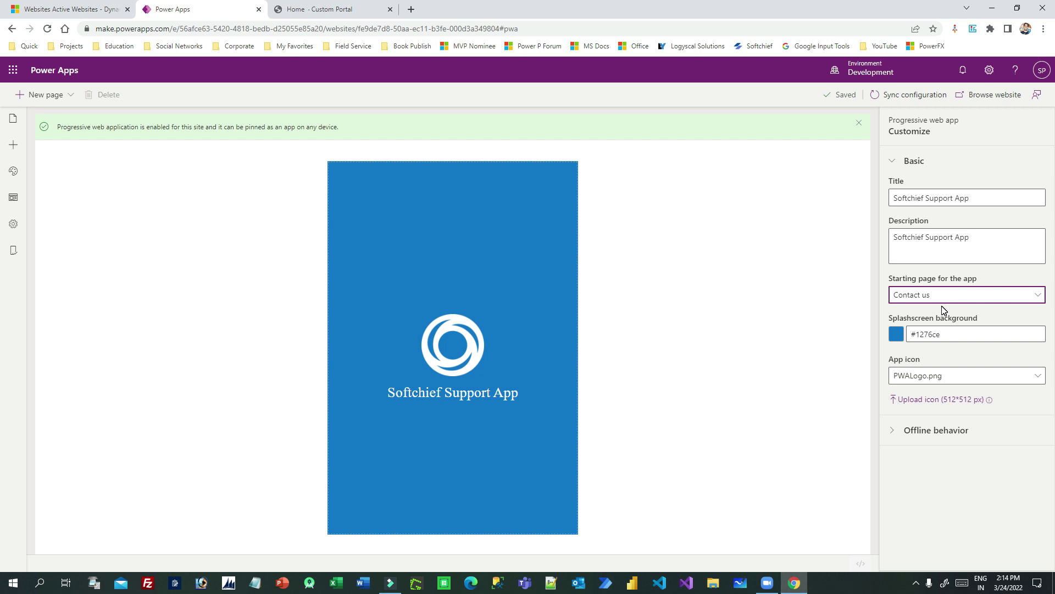
Change the splash-screen background from #1276ce to dark blue #0d4678.
left_click(895, 340)
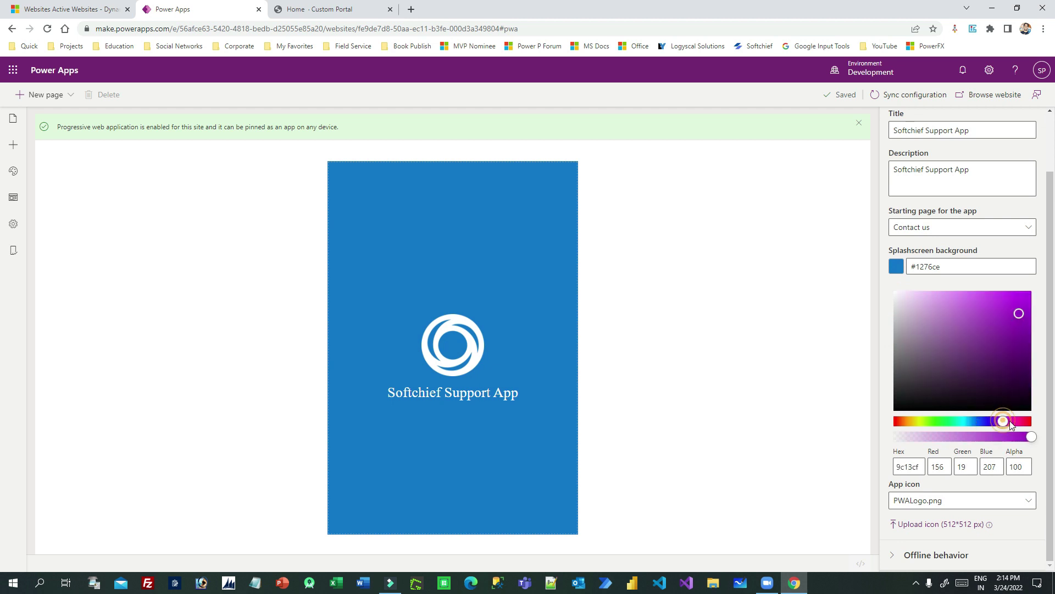
left_click(1001, 421)
left_click(1015, 386)
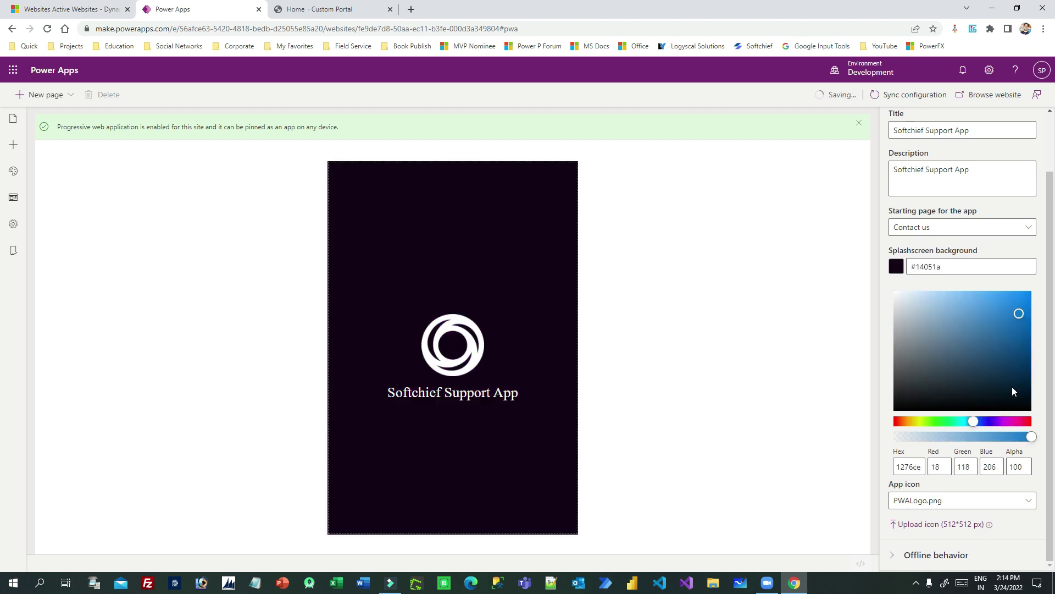
left_click(1006, 385)
left_click(1009, 372)
left_click(1017, 356)
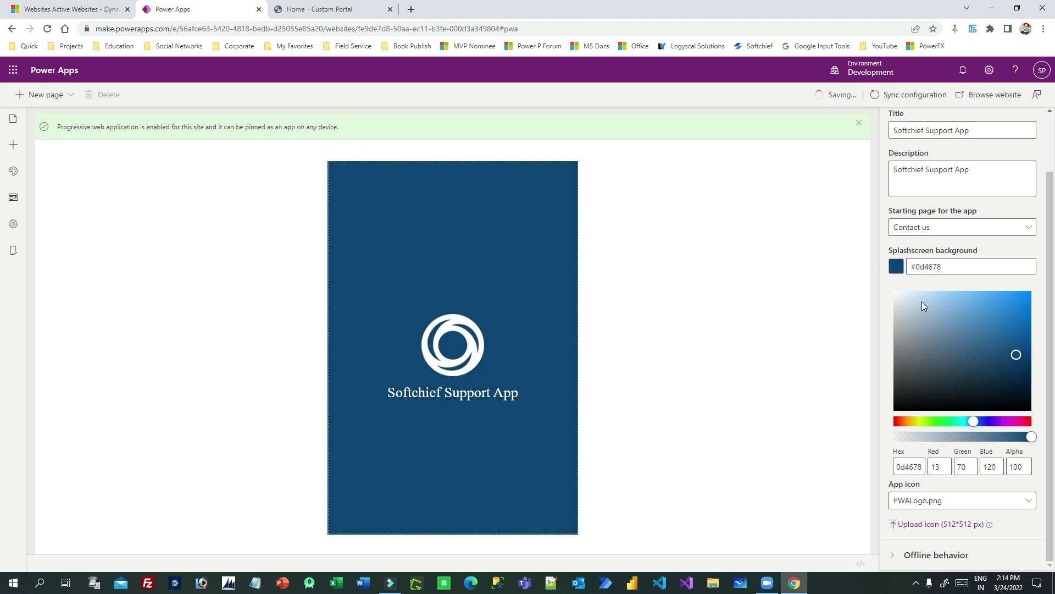
left_click(896, 266)
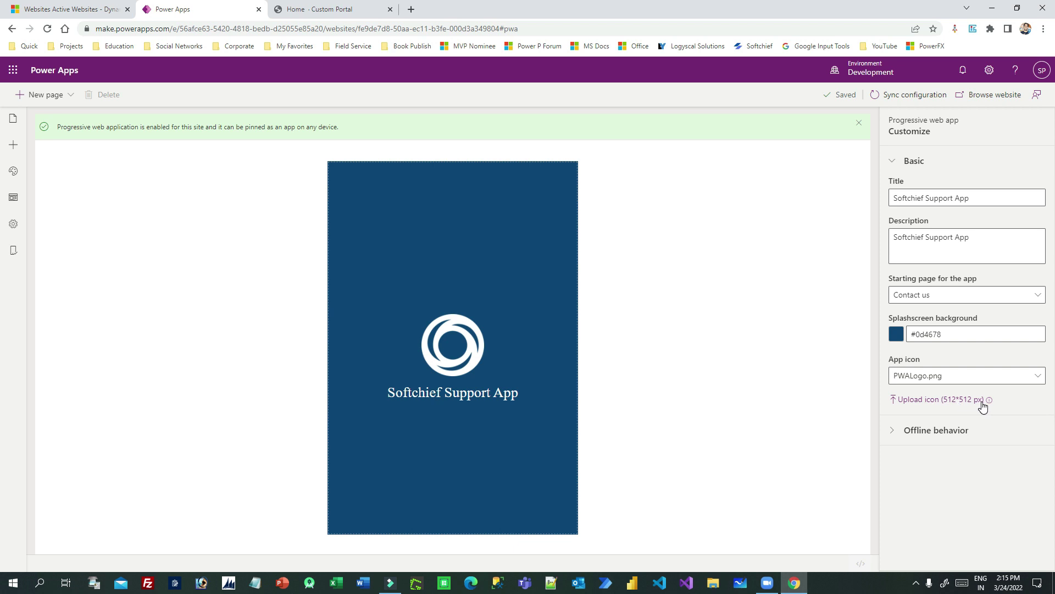
Keep PWALogo.png as the app icon and expand the Offline behavior settings.
left_click(952, 376)
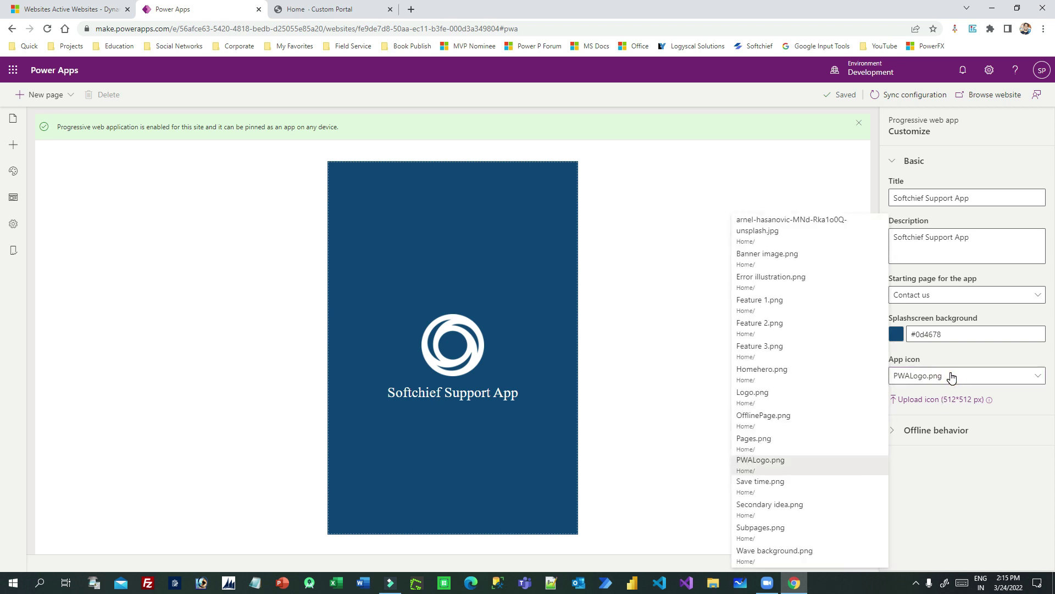
left_click(952, 376)
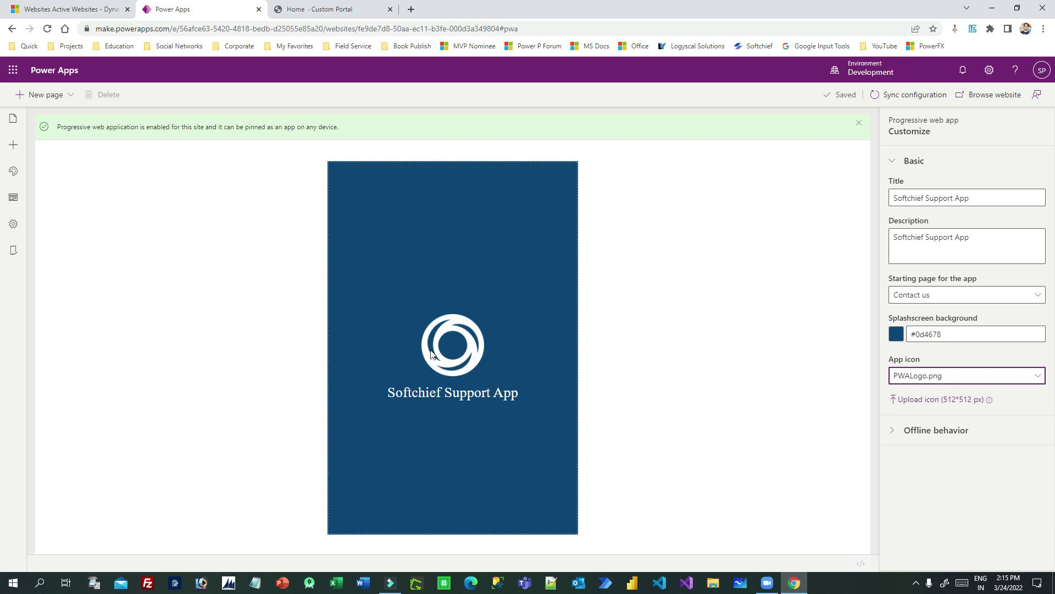
left_click(890, 432)
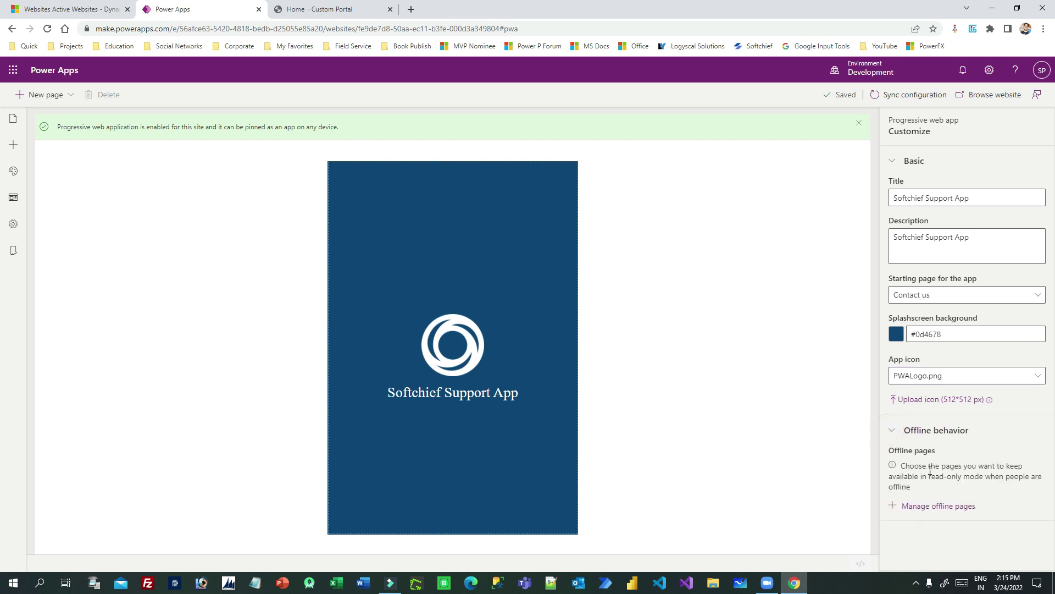
left_click_drag(915, 467, 985, 476)
left_click(1006, 476)
left_click_drag(930, 476, 1026, 476)
left_click(1018, 473)
Add the Home page alongside Contact us to the offline pages.
left_click(929, 507)
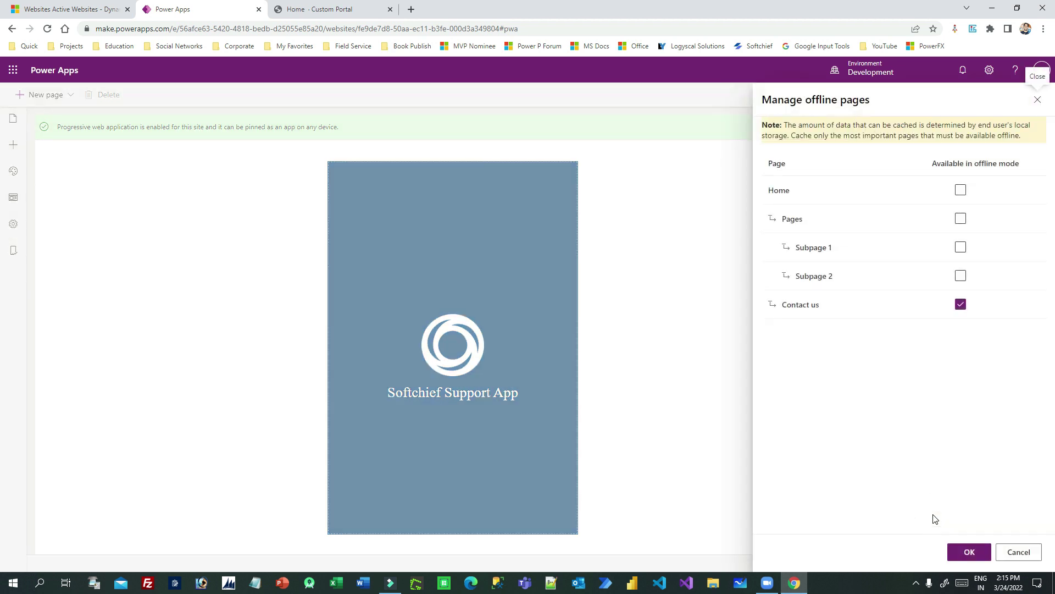
left_click(959, 191)
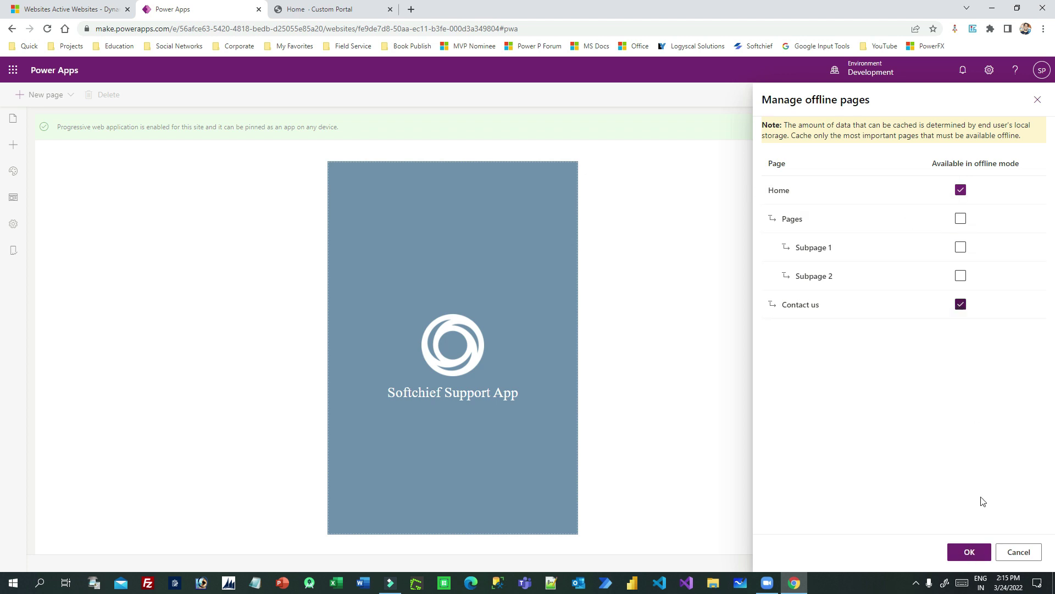
left_click(973, 551)
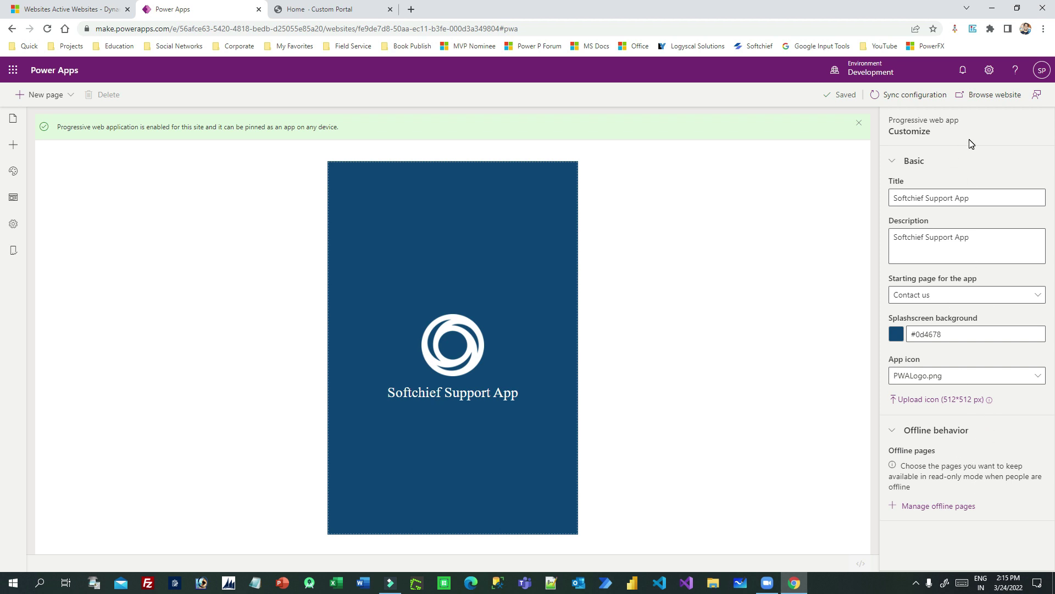
Open the Default Offline Page through the Progressive web app Offline message option.
left_click(15, 246)
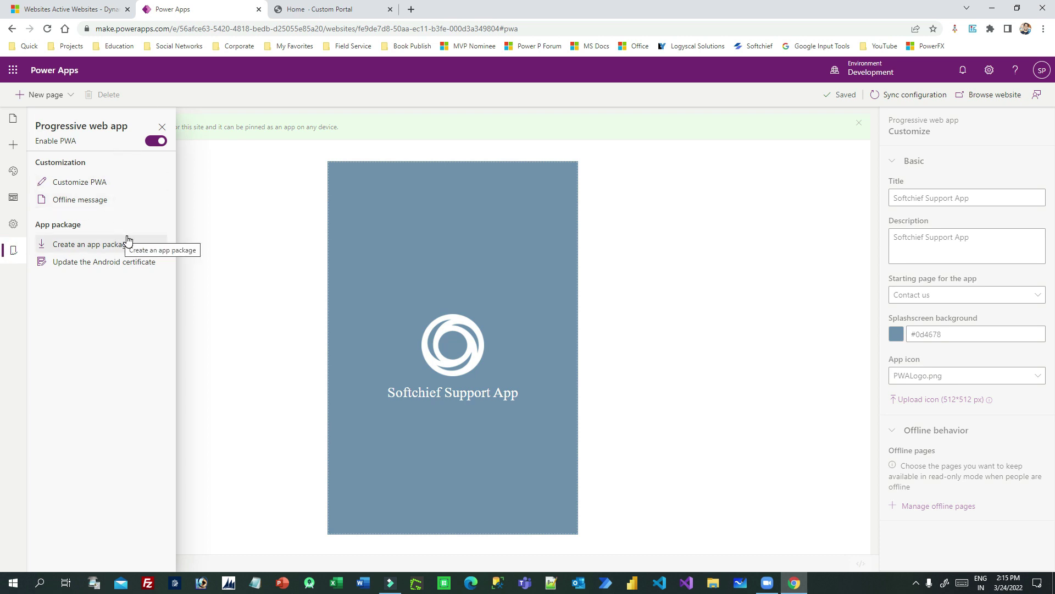
left_click(74, 201)
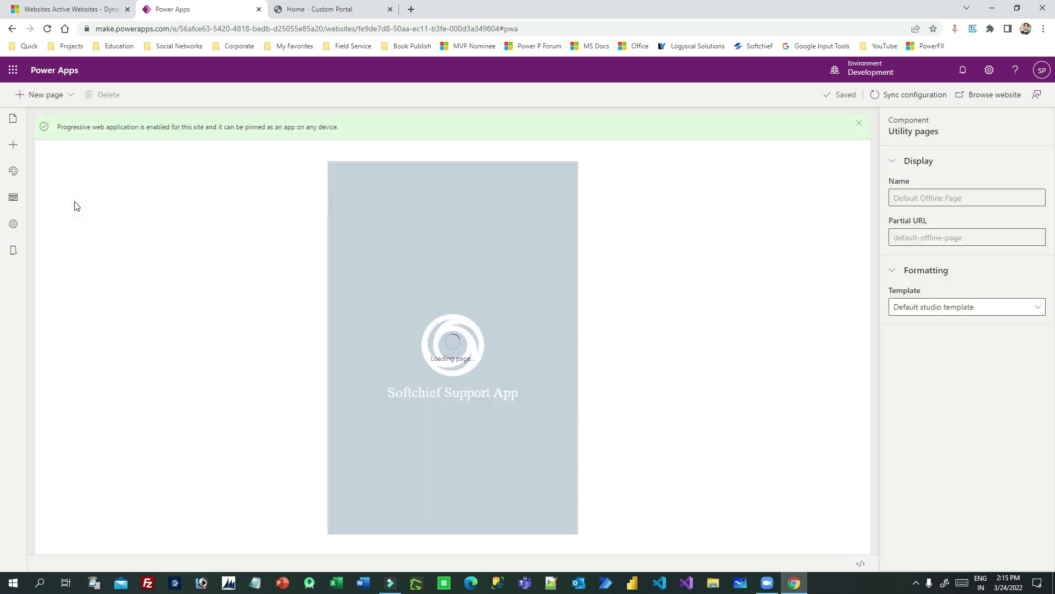
left_click(12, 251)
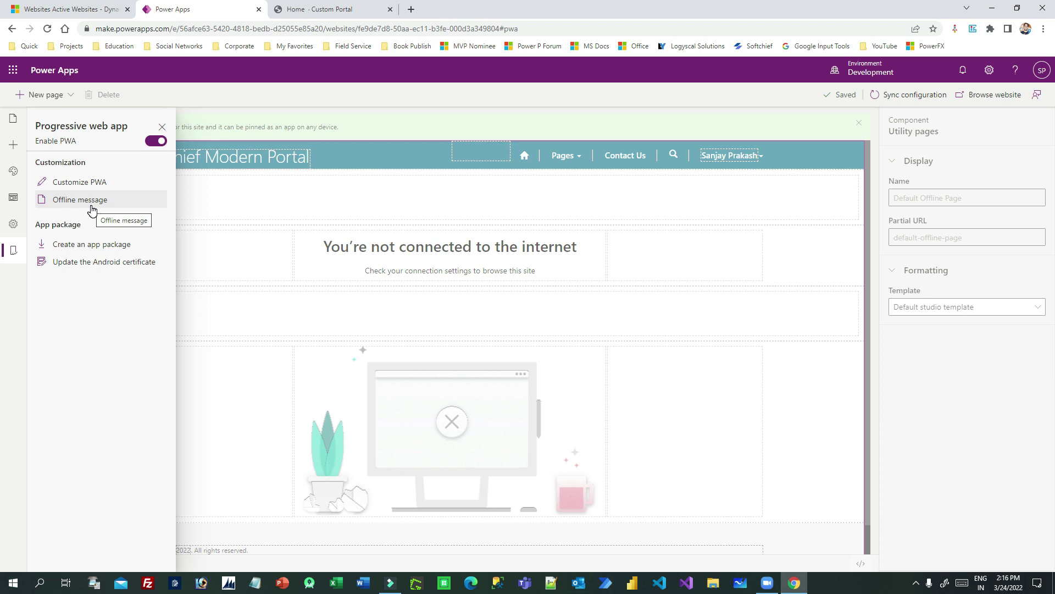
Change the offline page subtitle to 'Please check your internet connection or Wifi.'.
left_click(384, 253)
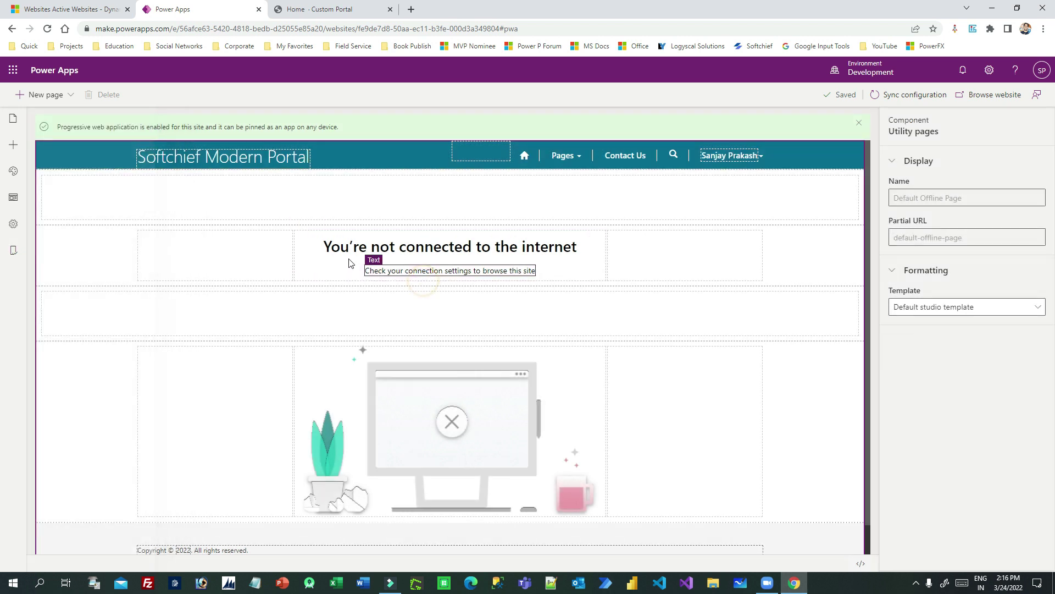
scroll(495, 308, "down", 1)
scroll(489, 297, "up", 1)
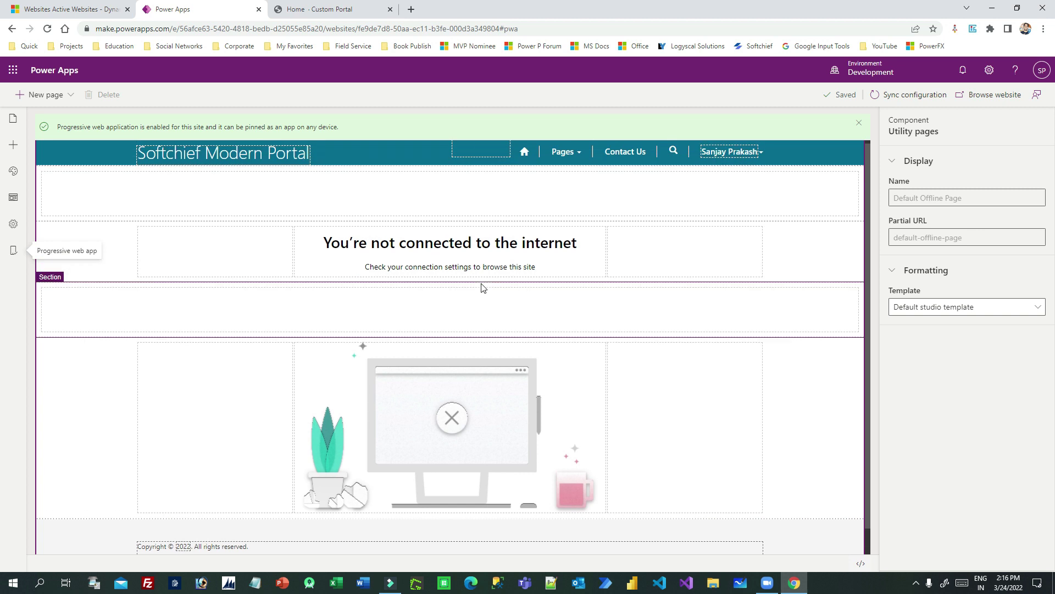
double_click(401, 248)
left_click(454, 247)
left_click(400, 271)
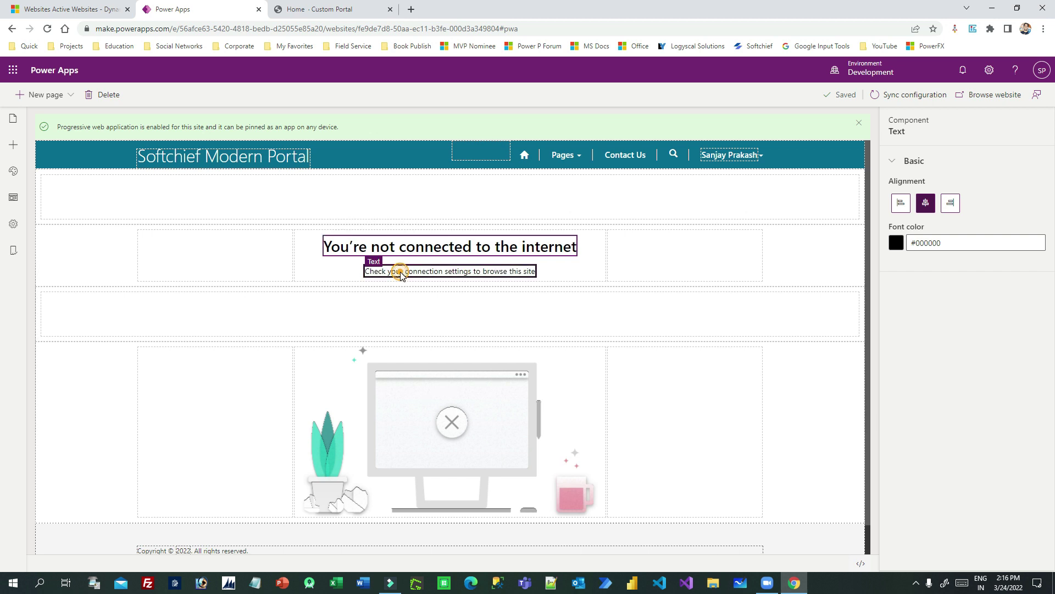
triple_click(445, 269)
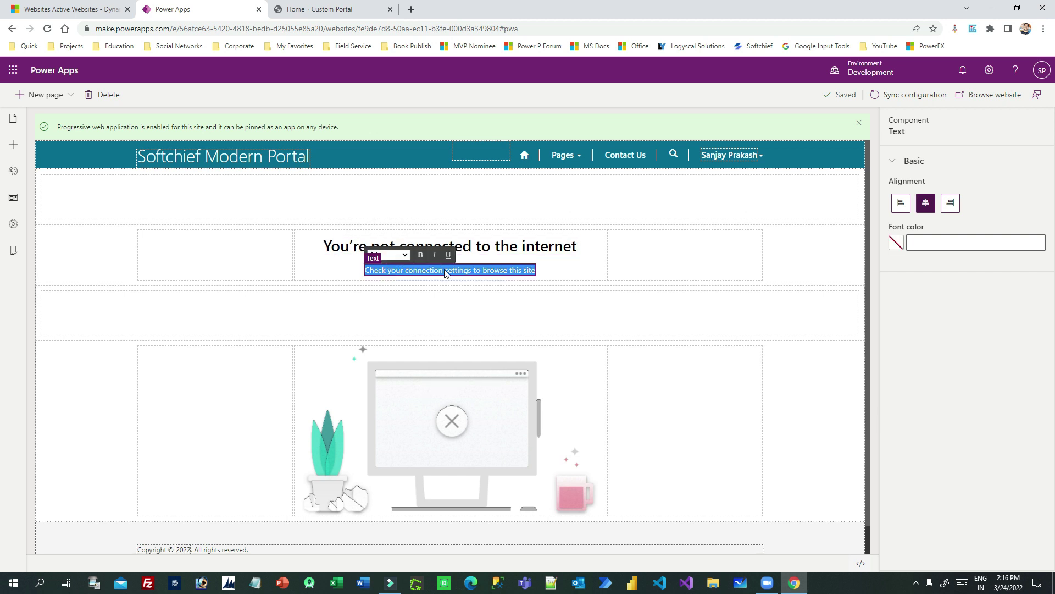
type("Please check your inter")
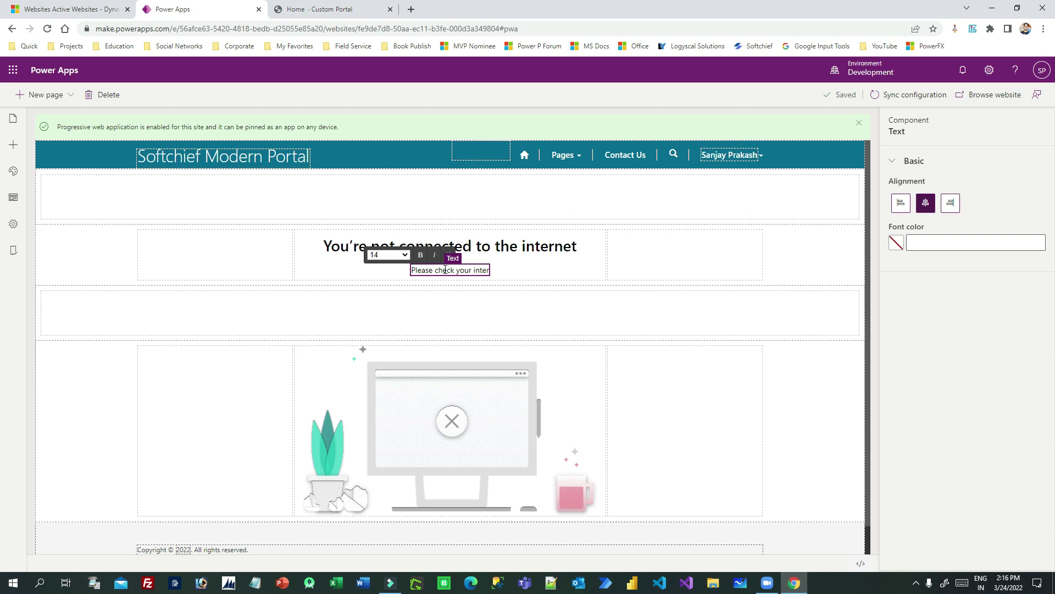
type("net conn")
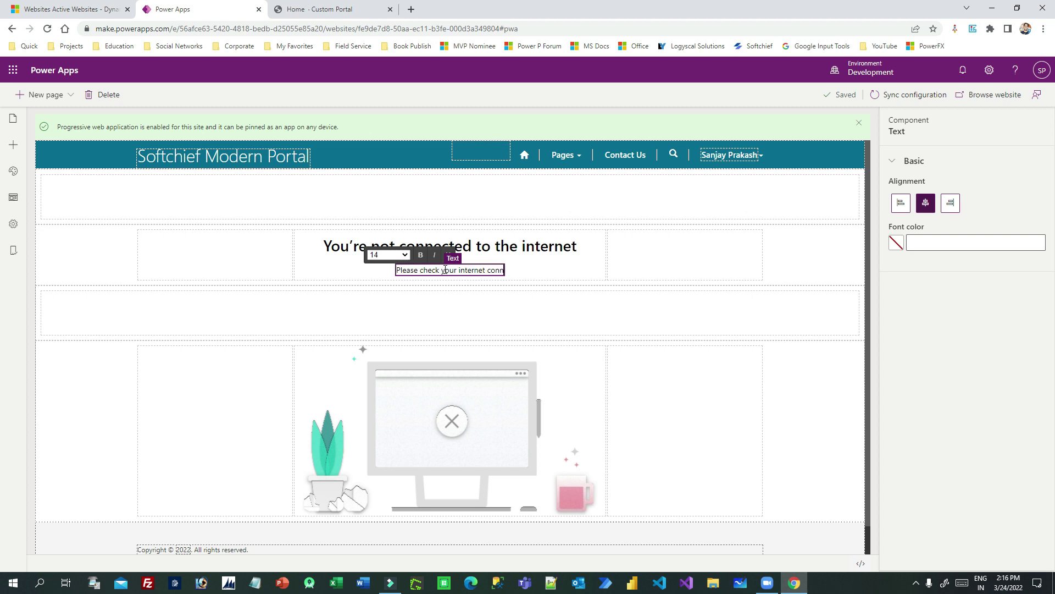
type("ection")
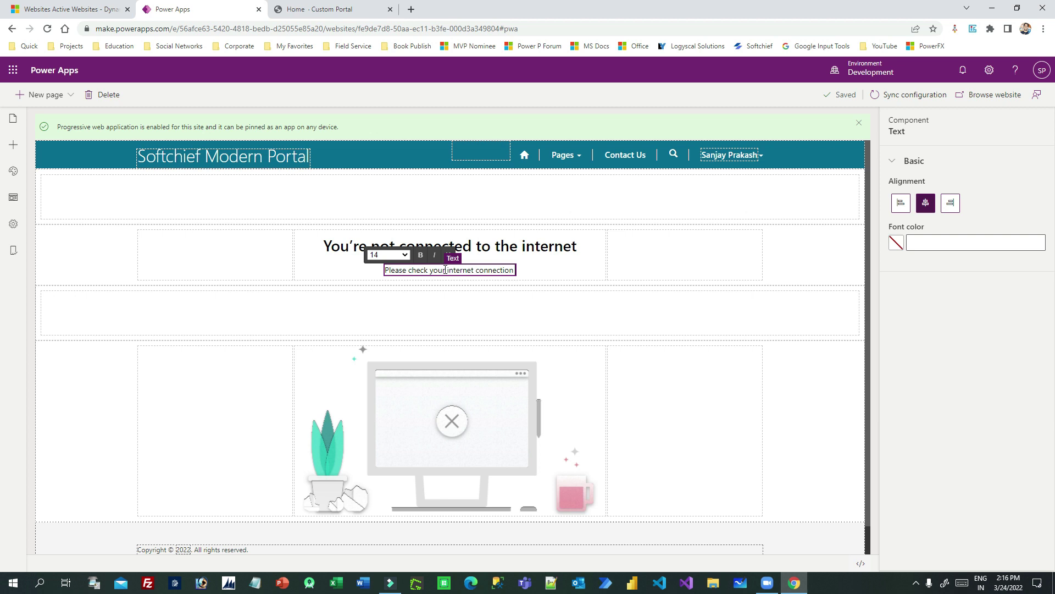
type(" or EIFI")
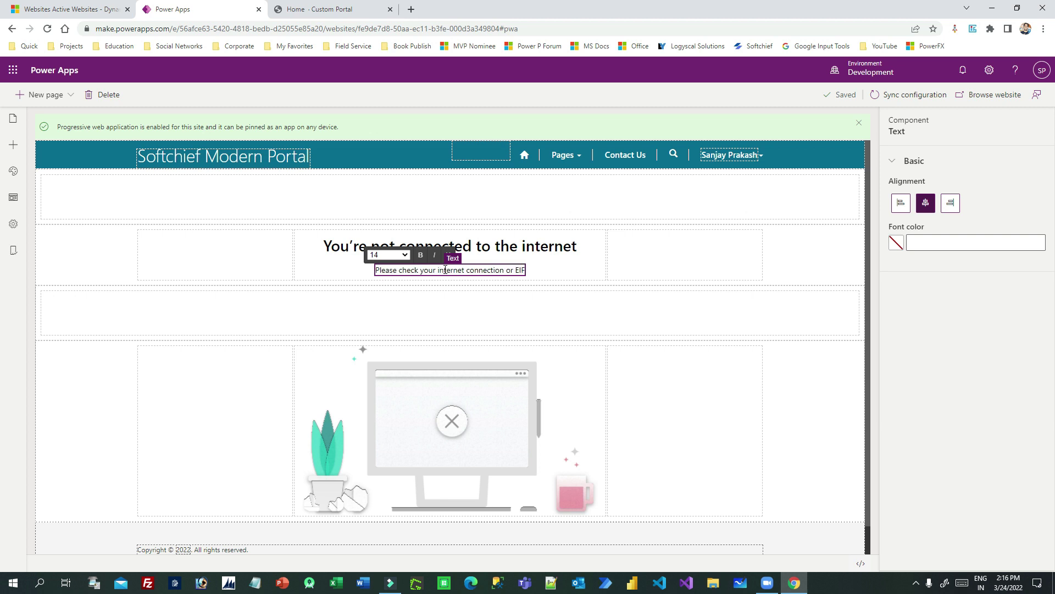
key("BackSpace")
key("BackSpace")
key("BackSpace")
key("BackSpace")
type("Wifi.")
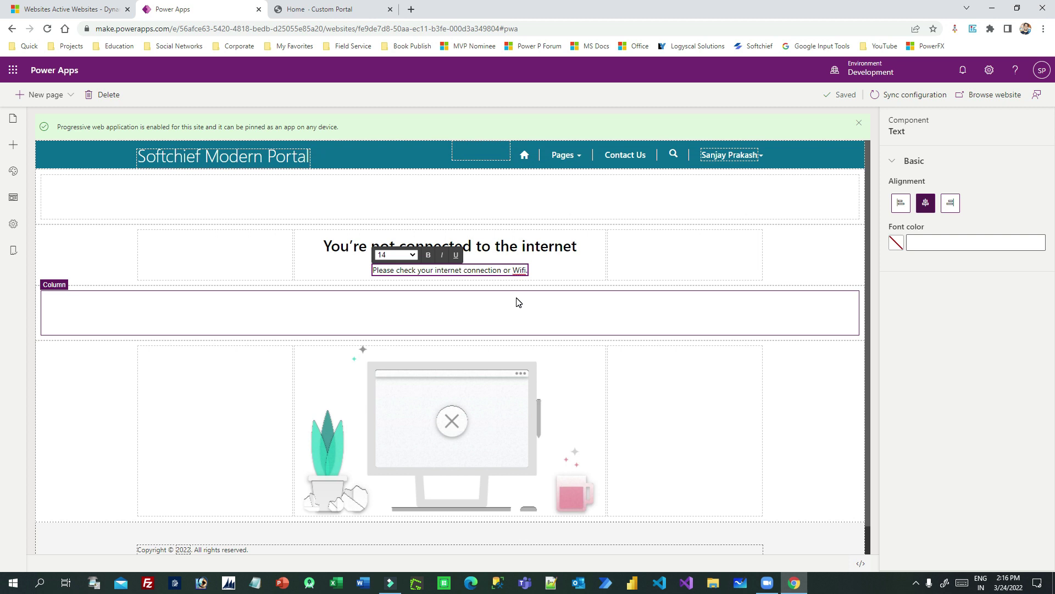
left_click(13, 250)
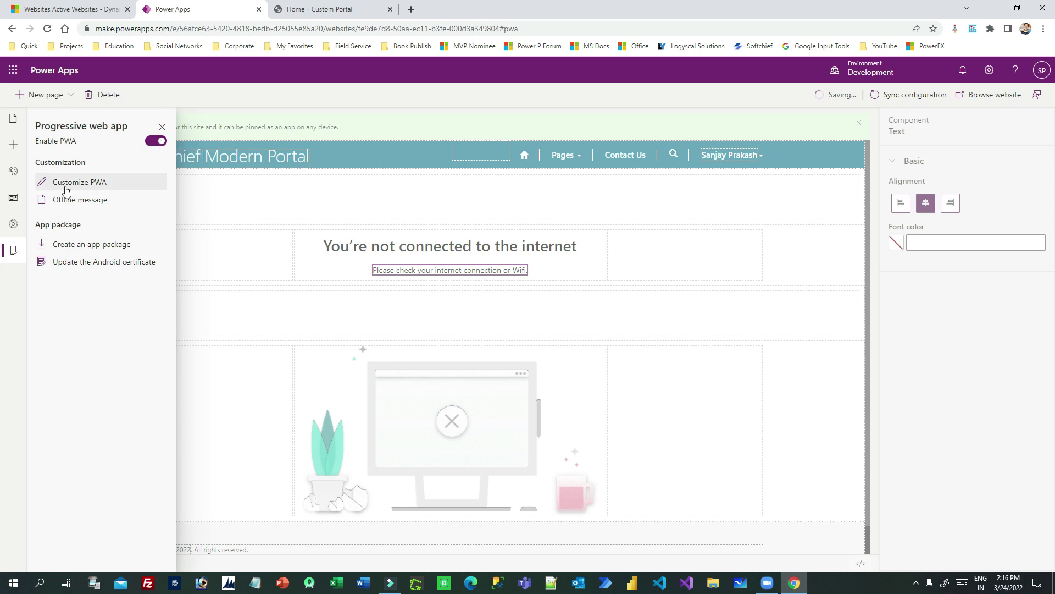
Preview the Softchief Support App PWA customization, then return to the PWA panel's App package section.
left_click(113, 183)
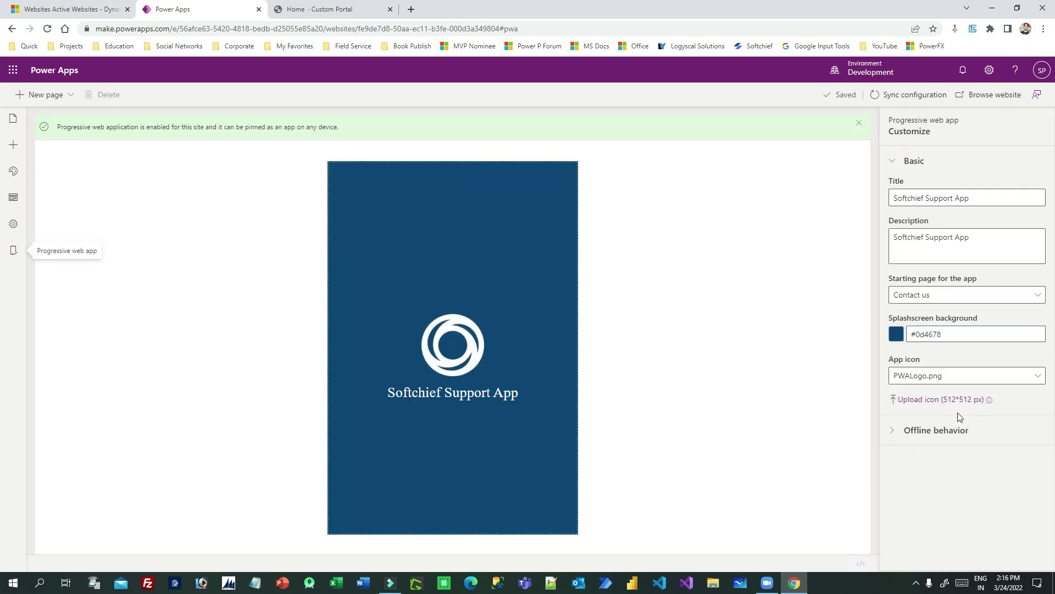
left_click(12, 250)
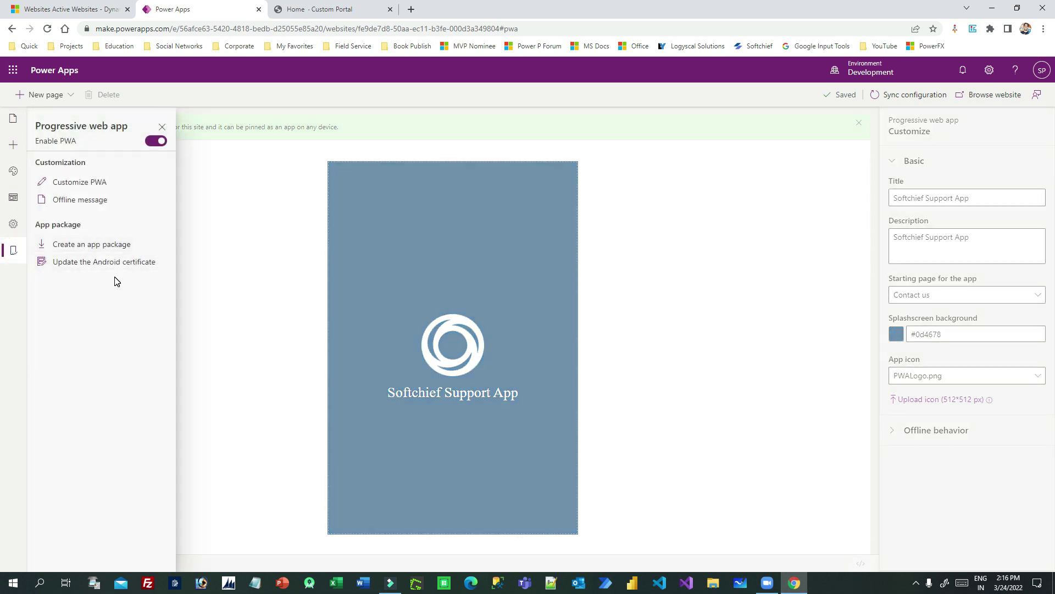
left_click_drag(38, 225, 81, 224)
left_click(79, 224)
Open the live portal in a single tab and bring up Chrome's install-app prompt for softchiefportal.
left_click(982, 97)
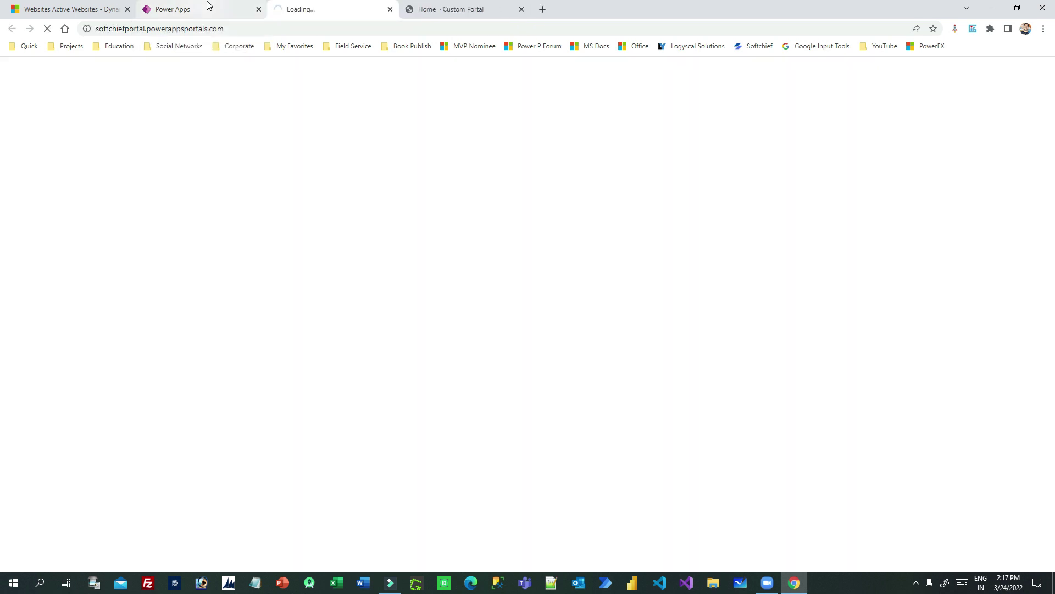
left_click(522, 9)
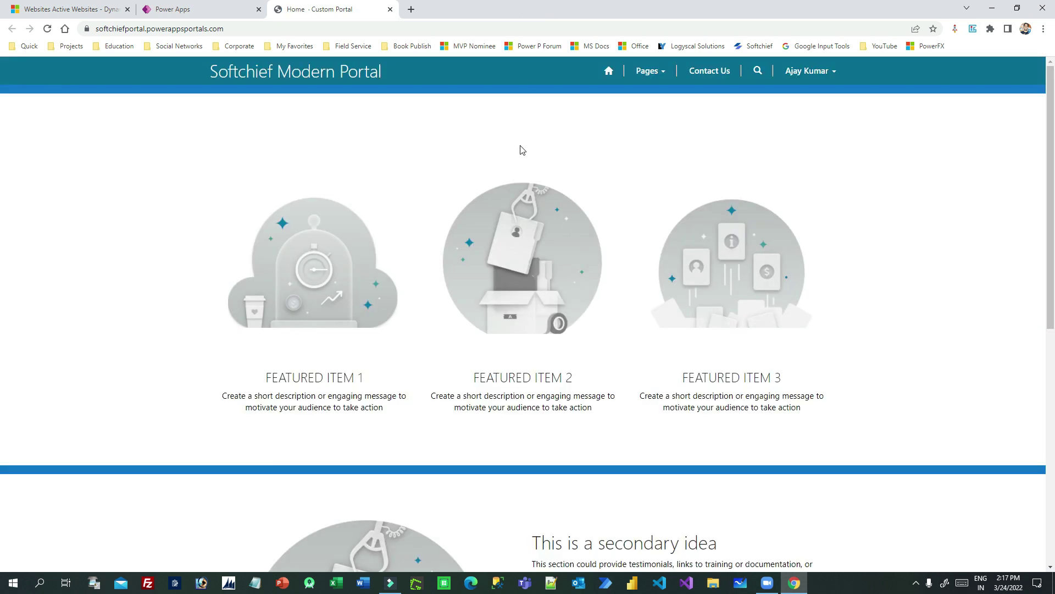
scroll(869, 215, "down", 8)
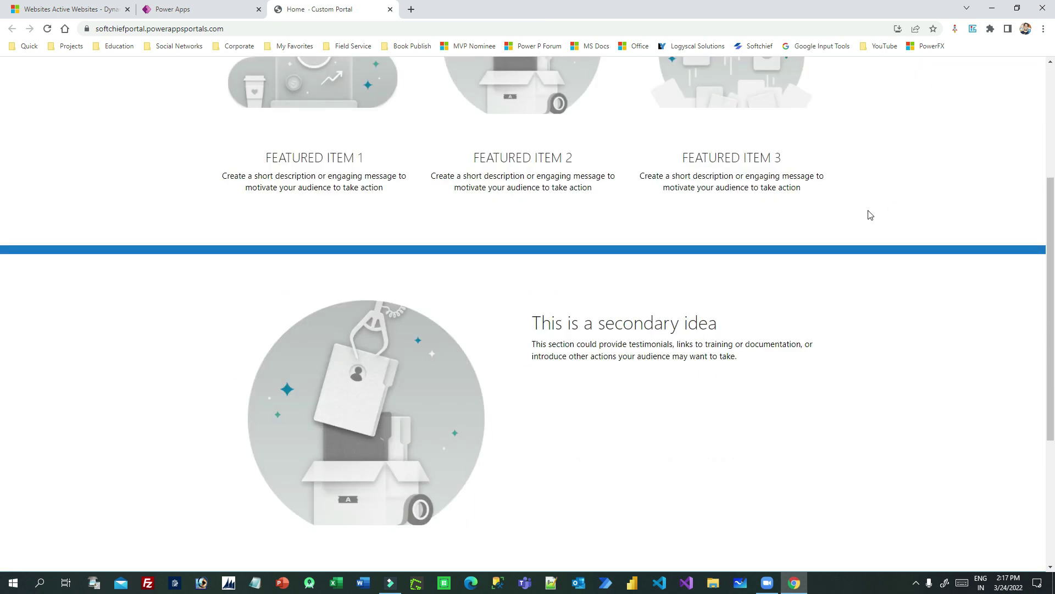
scroll(882, 210, "up", 8)
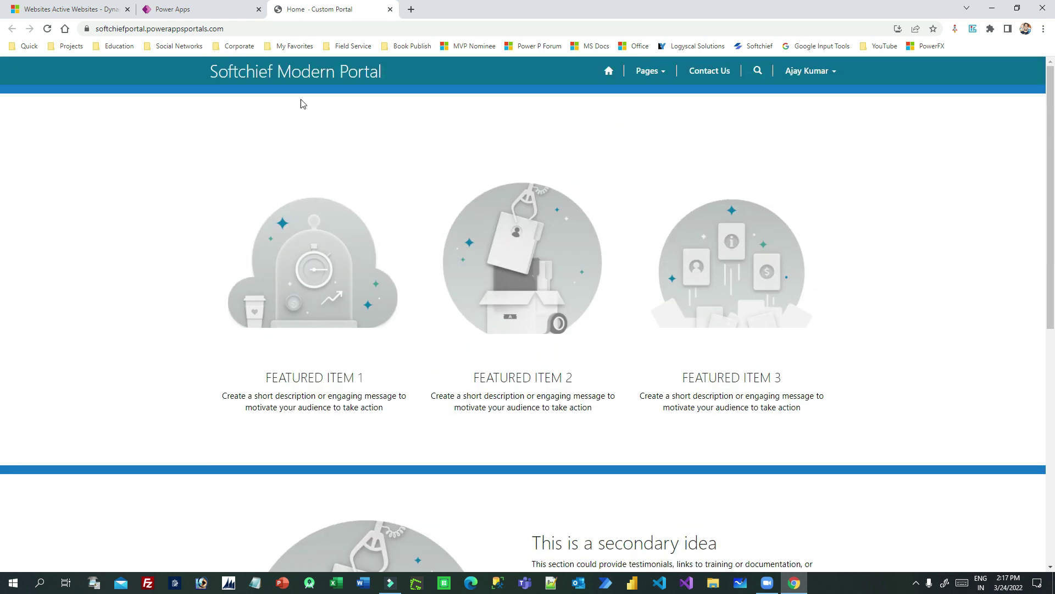
left_click(897, 29)
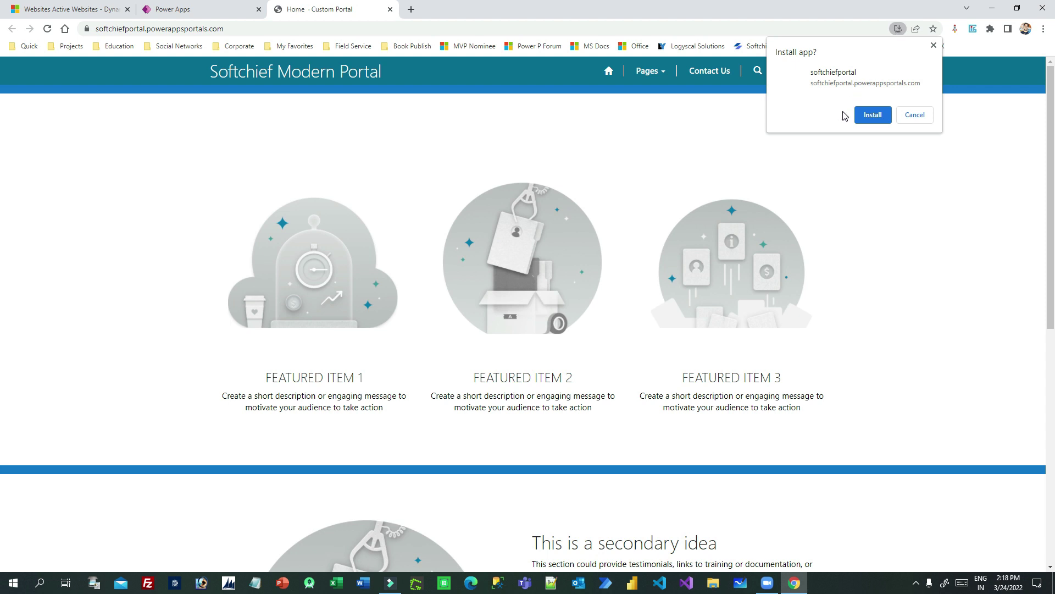
Install softchiefportal as a desktop app and resize its window to show the wide layout.
left_click(873, 117)
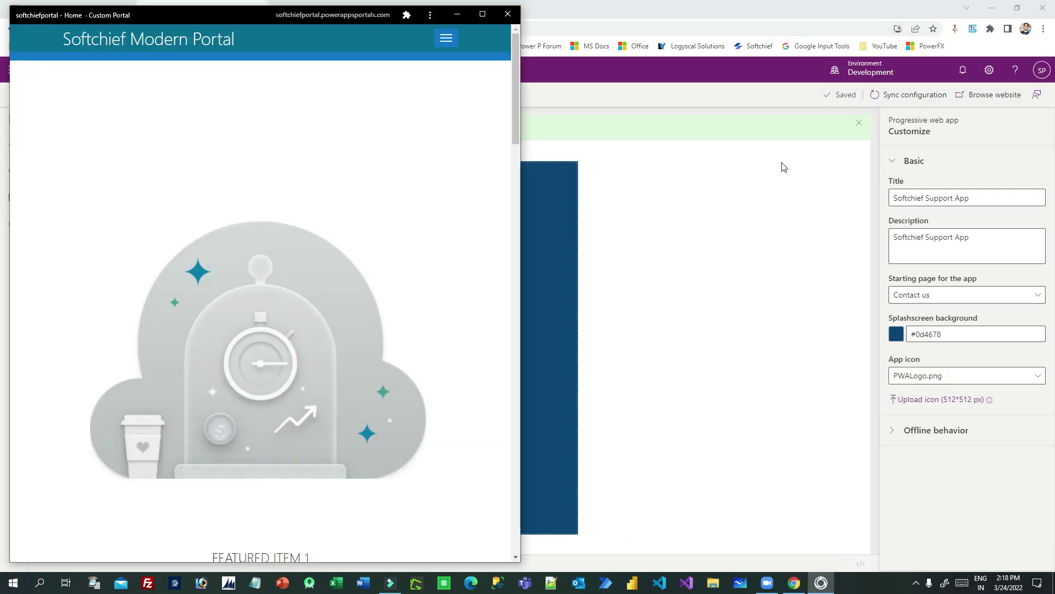
left_click(992, 8)
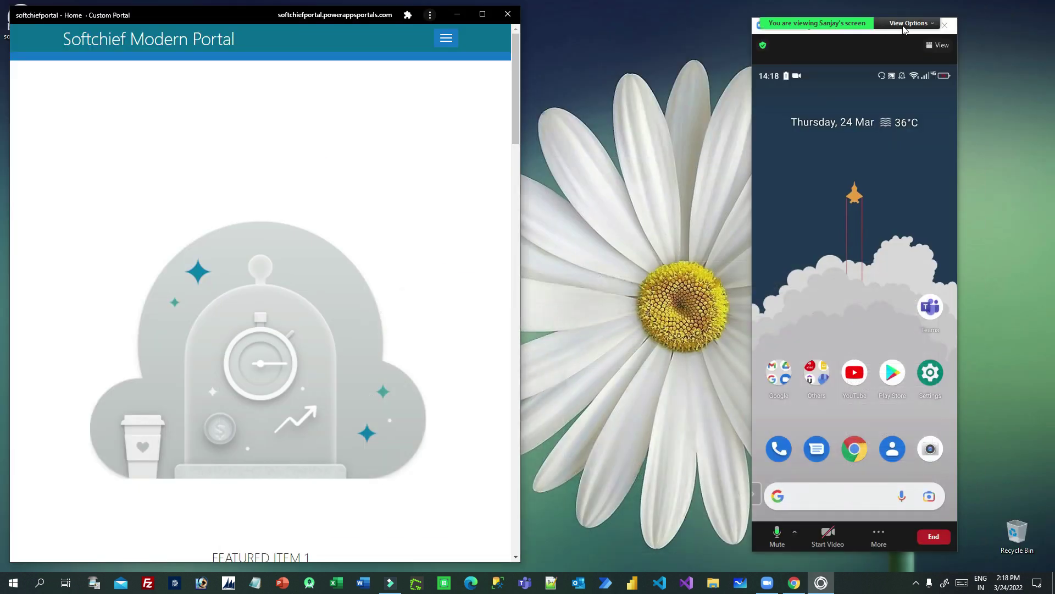
left_click(484, 15)
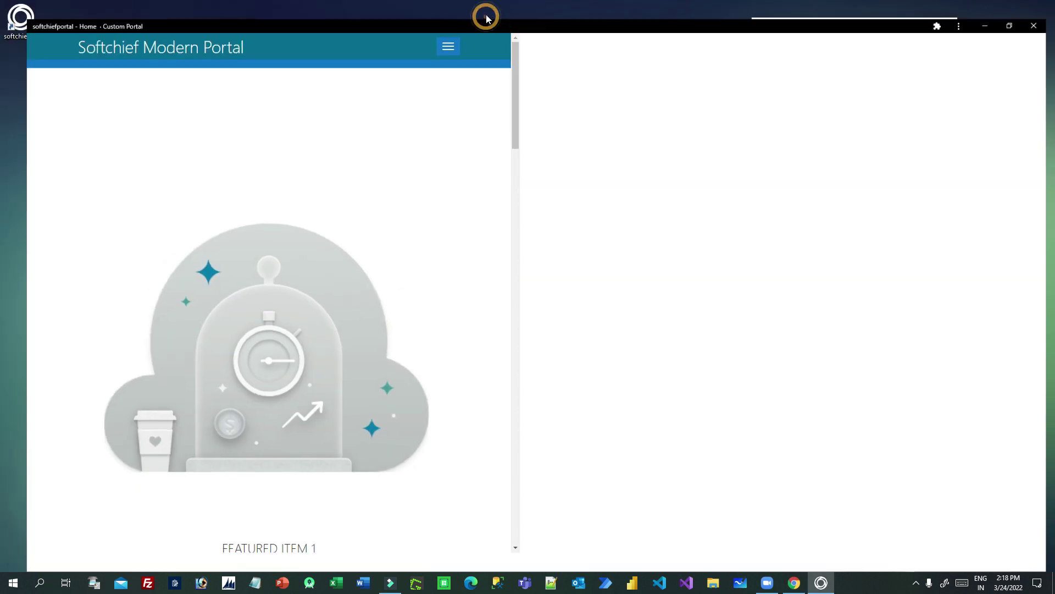
left_click_drag(885, 9, 797, 22)
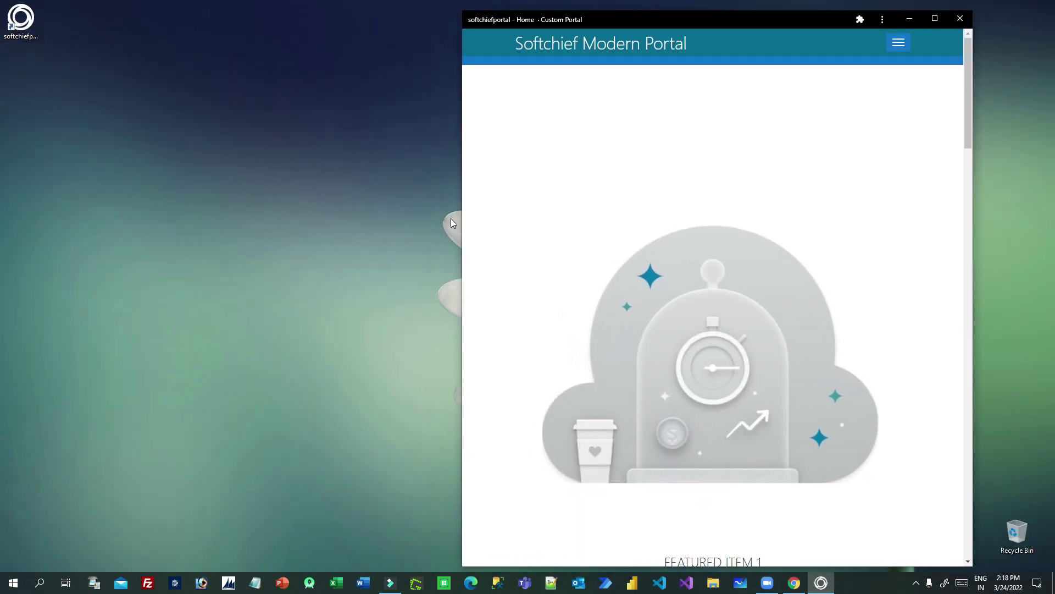
left_click_drag(463, 219, 165, 181)
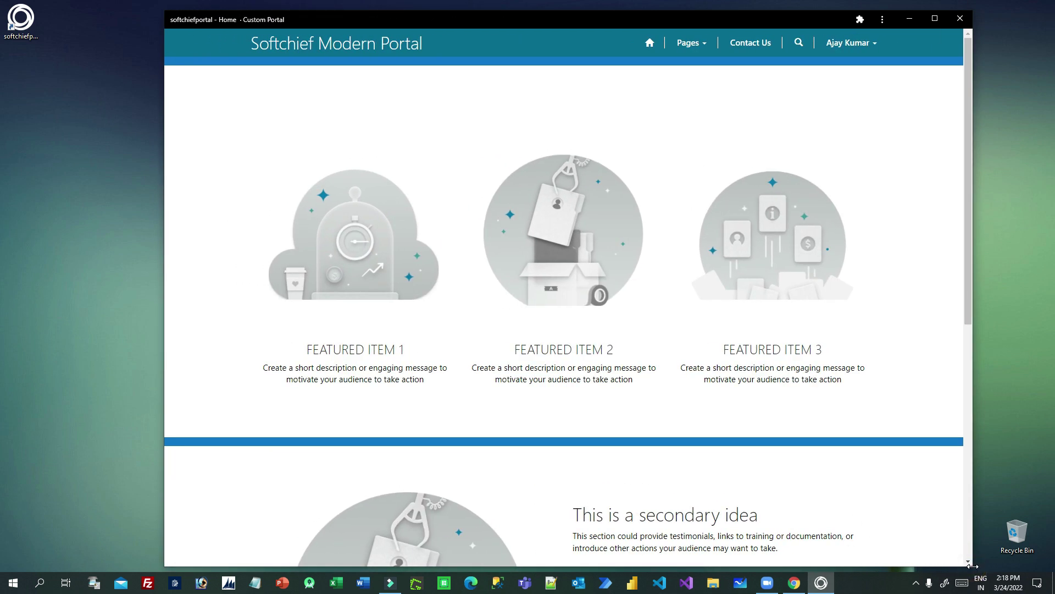
mouse_move(972, 566)
left_mouse_down()
mouse_move(927, 503)
mouse_move(919, 508)
mouse_move(987, 503)
mouse_move(986, 550)
left_mouse_up()
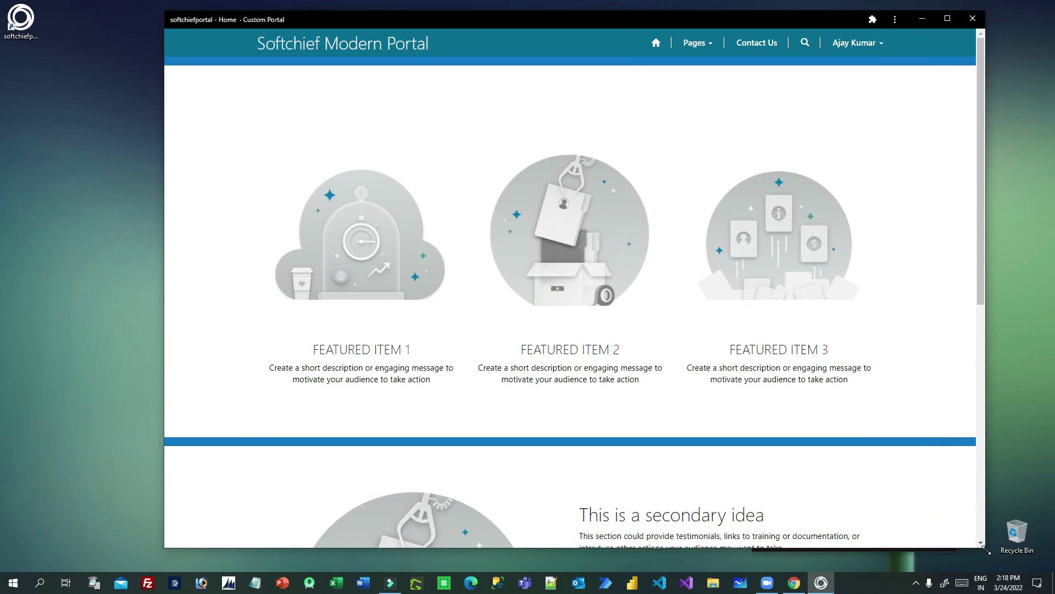
Move the softchiefportal desktop shortcut lower and browse the portal's Contact us page.
left_click(21, 24)
left_click_drag(28, 70, 96, 104)
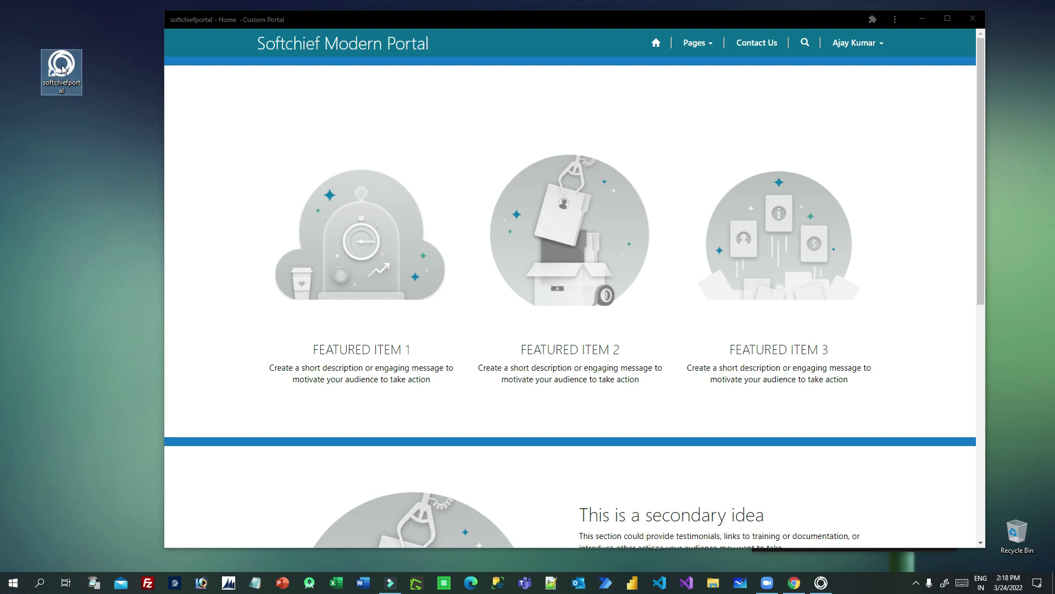
left_click(762, 47)
scroll(746, 209, "down", 8)
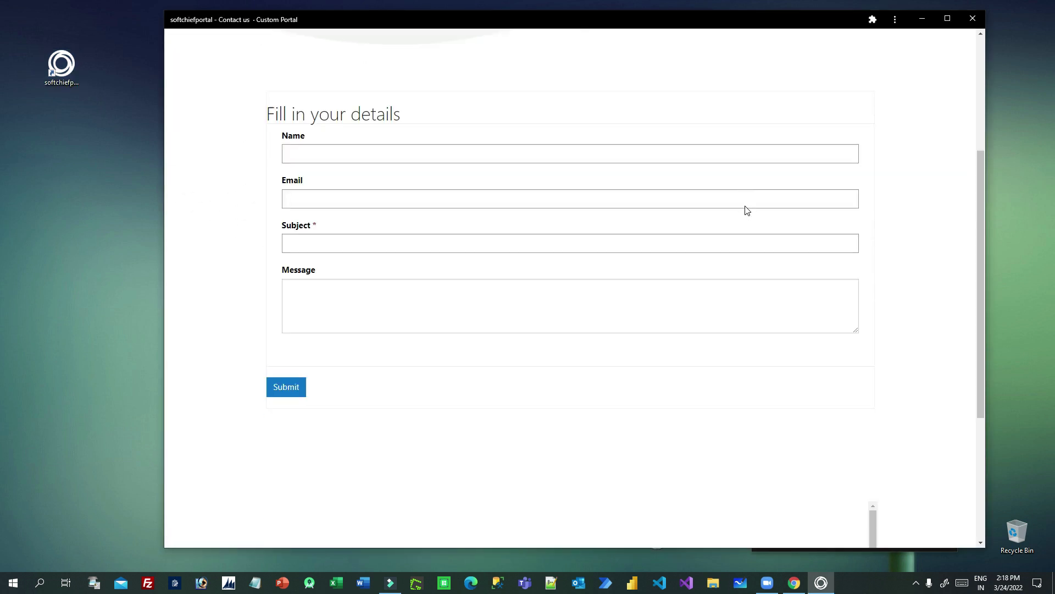
scroll(745, 210, "up", 8)
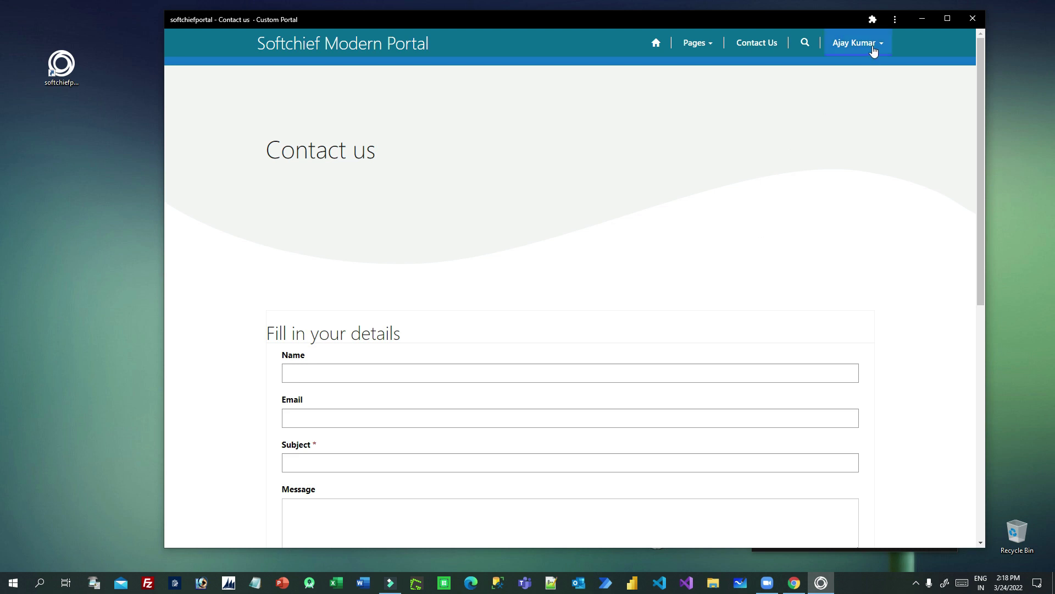
Sign out of the portal, return to the Home page, and close the app window.
left_click(856, 44)
left_click(832, 97)
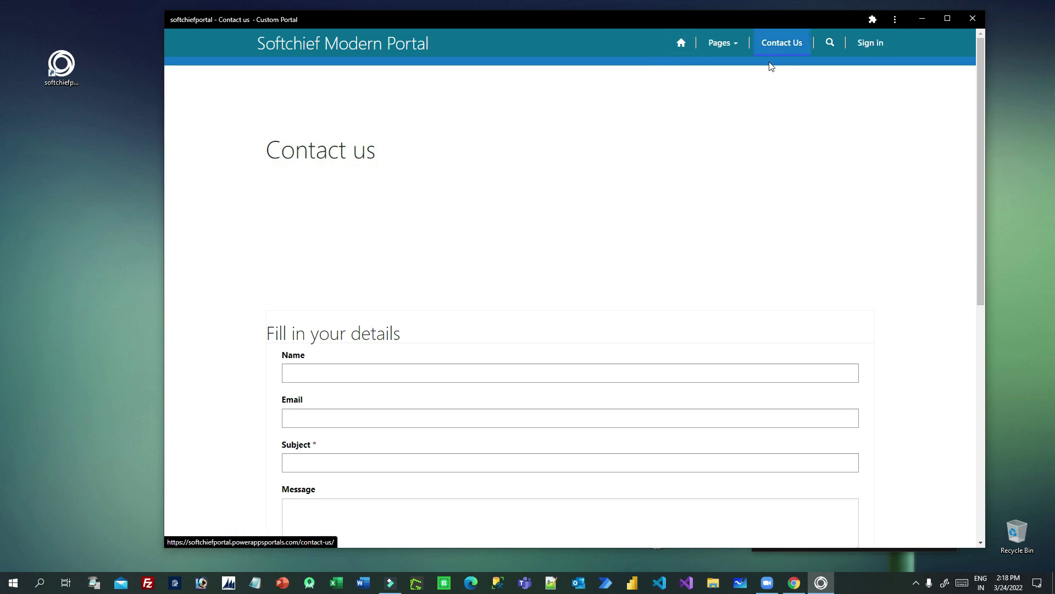
left_click(681, 43)
scroll(723, 181, "down", 5)
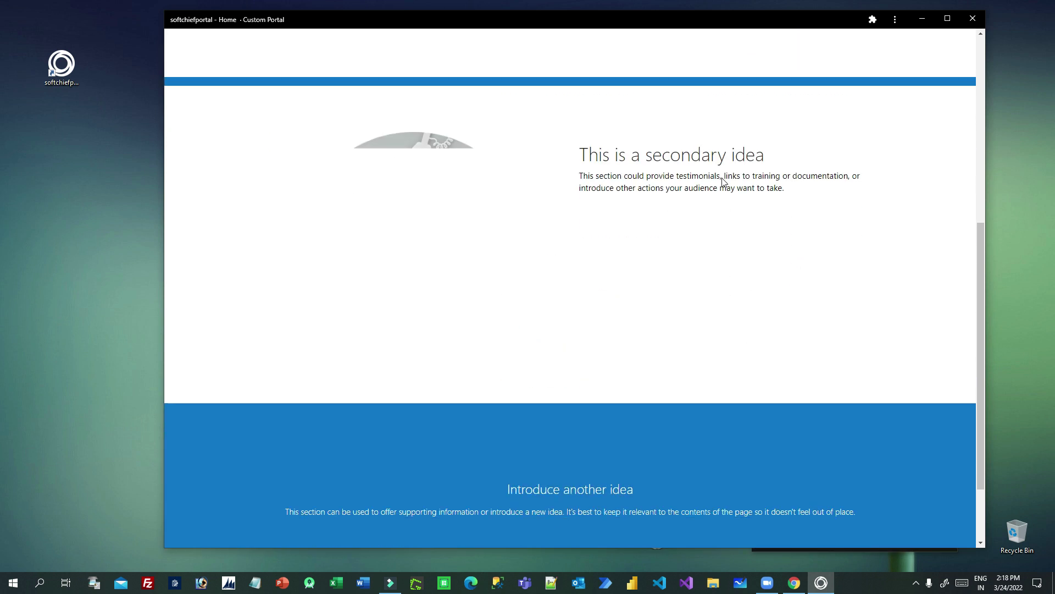
scroll(722, 179, "up", 5)
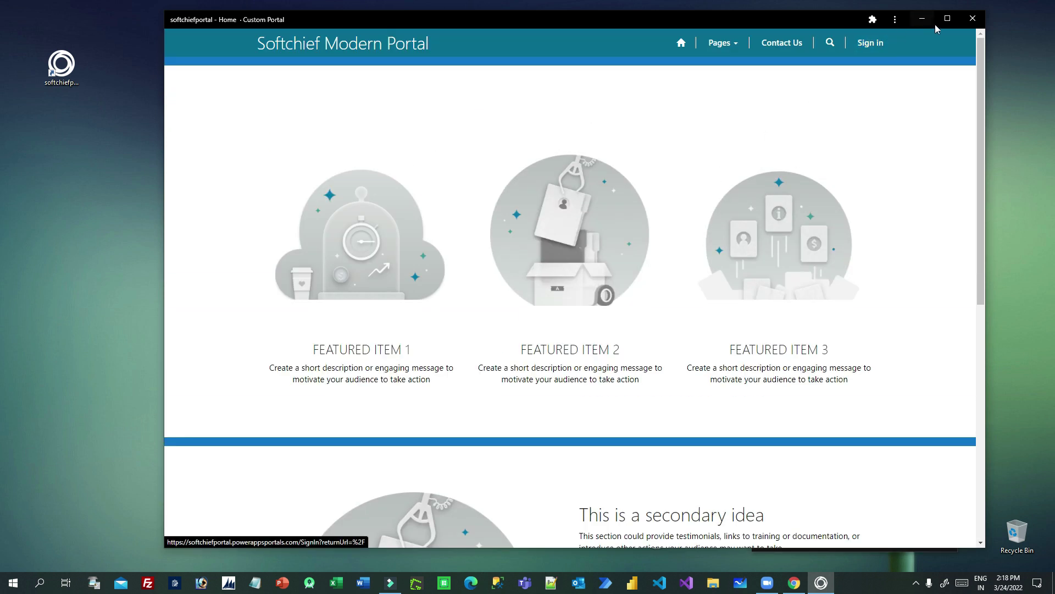
left_click(973, 19)
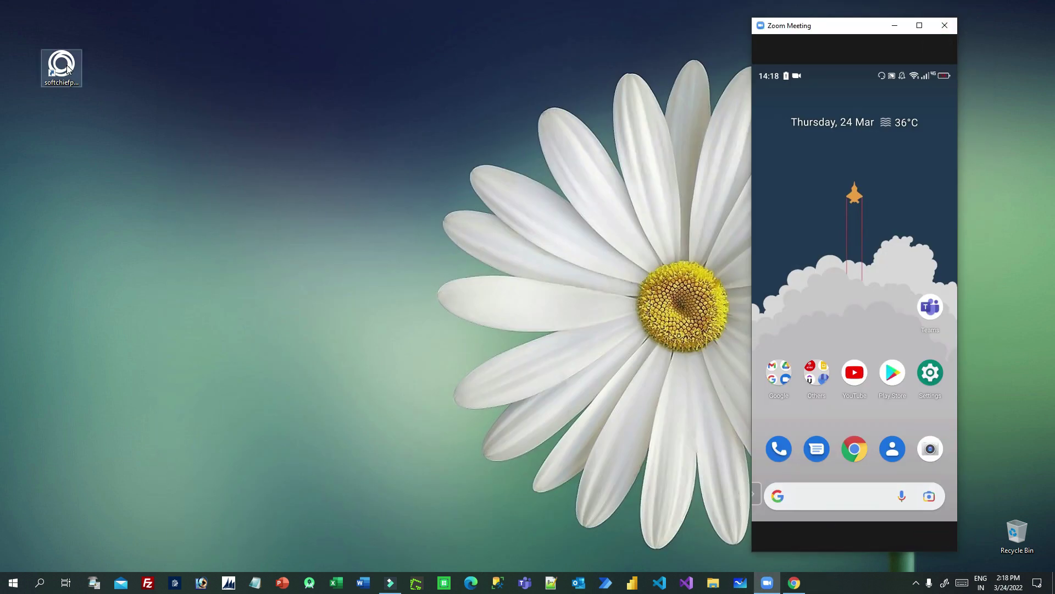
Relaunch softchiefportal from its desktop shortcut and show it under Start's Recently added apps.
double_click(62, 61)
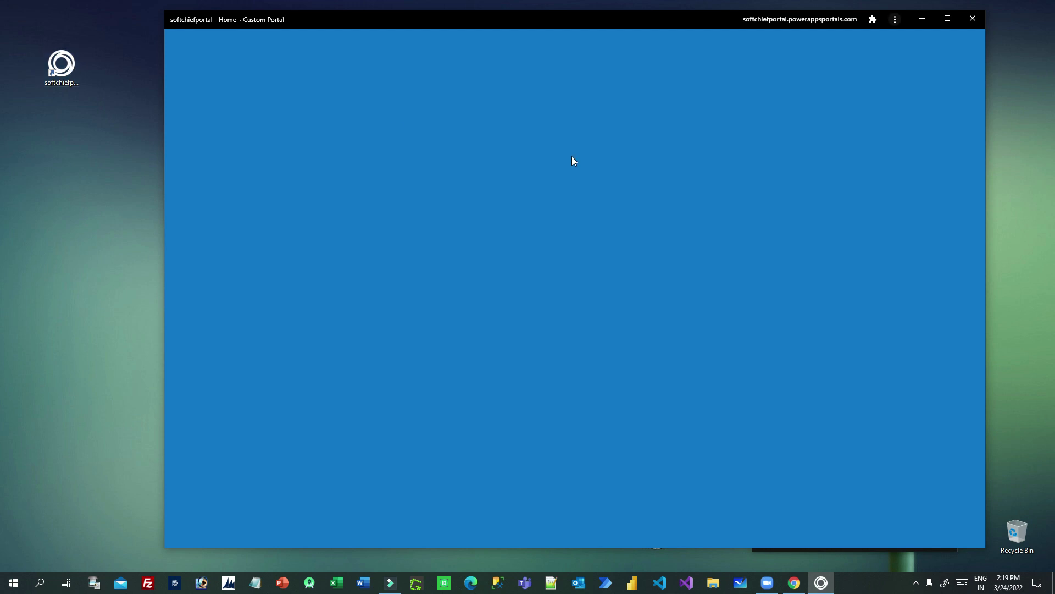
scroll(695, 248, "down", 8)
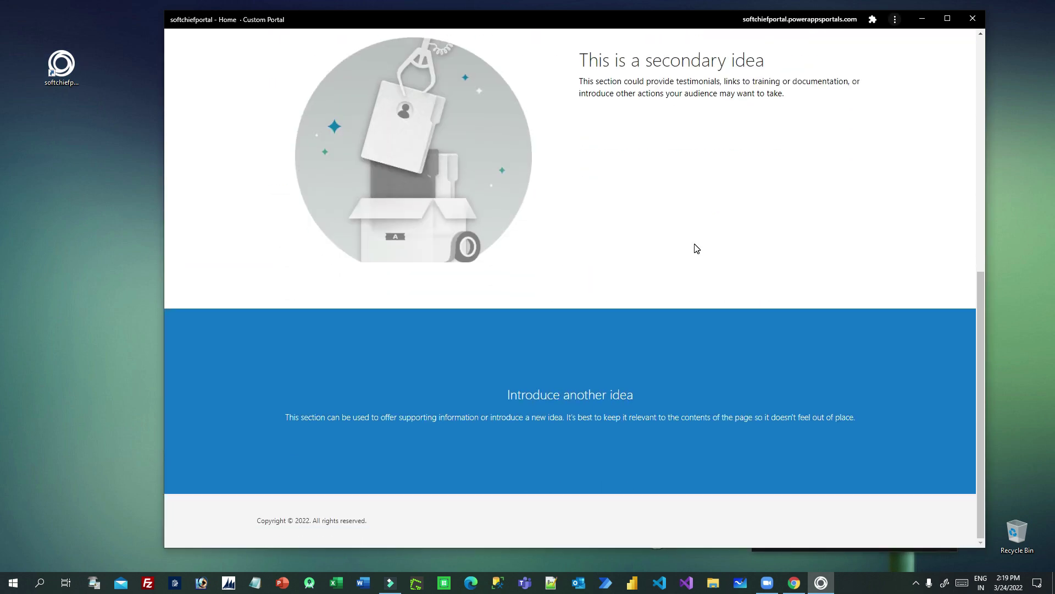
scroll(695, 248, "up", 8)
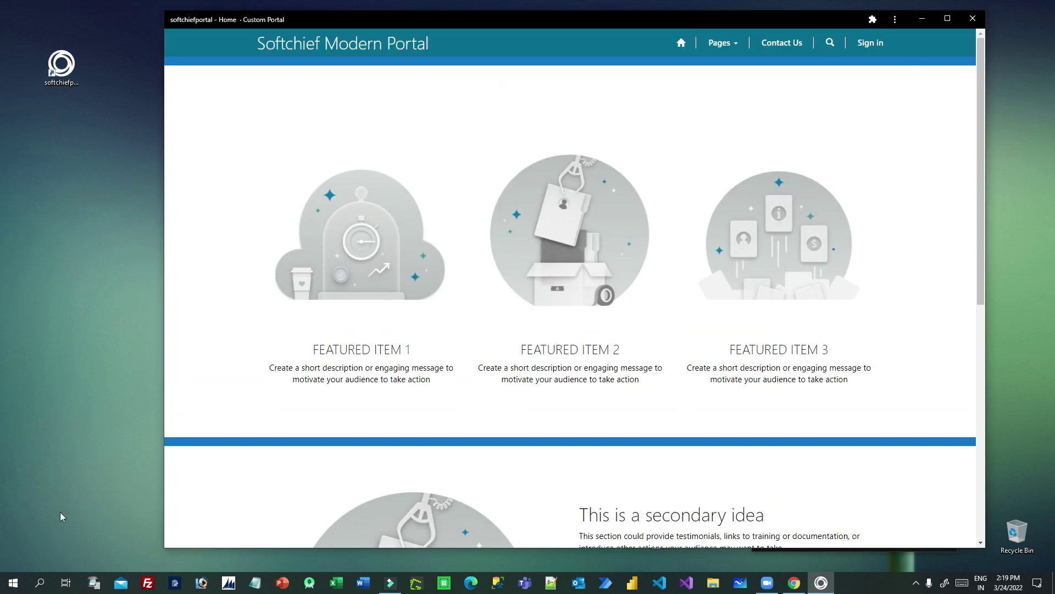
left_click(8, 587)
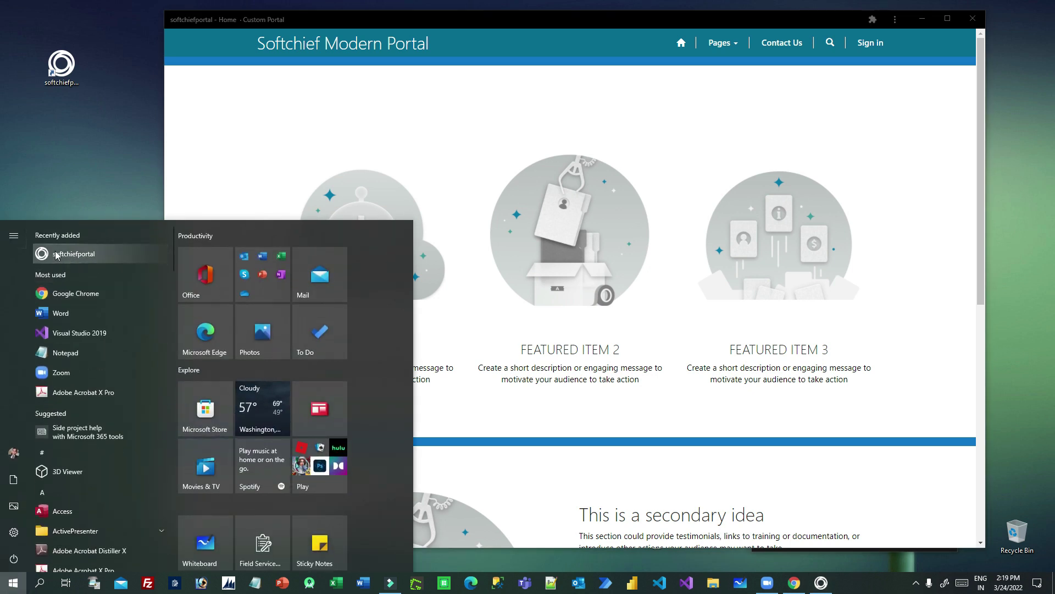
Check the softchiefportal Start entry's options, dismiss Start, and close the portal app window.
right_click(94, 253)
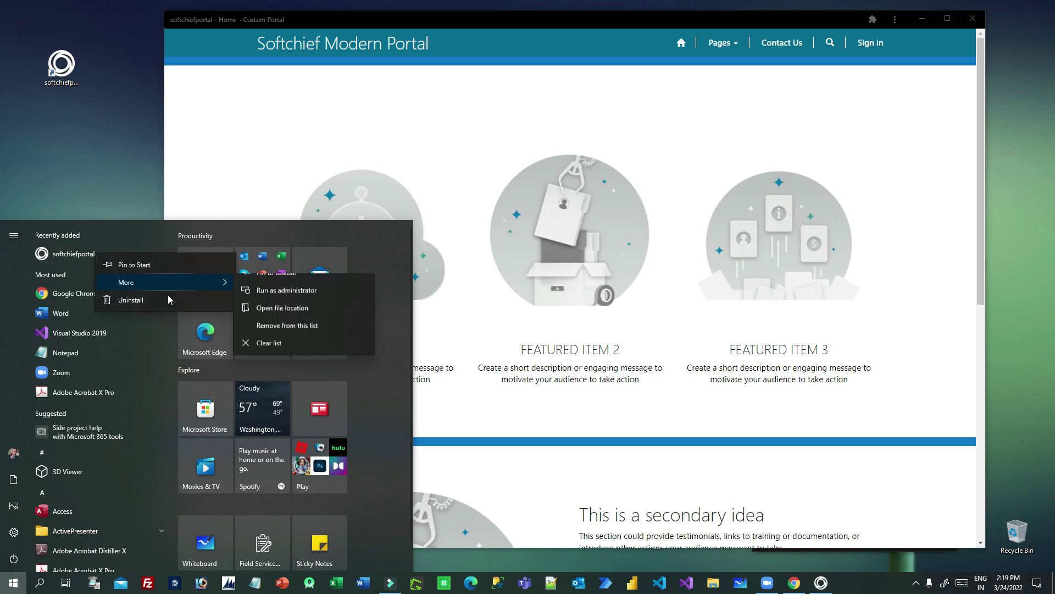
left_click(109, 163)
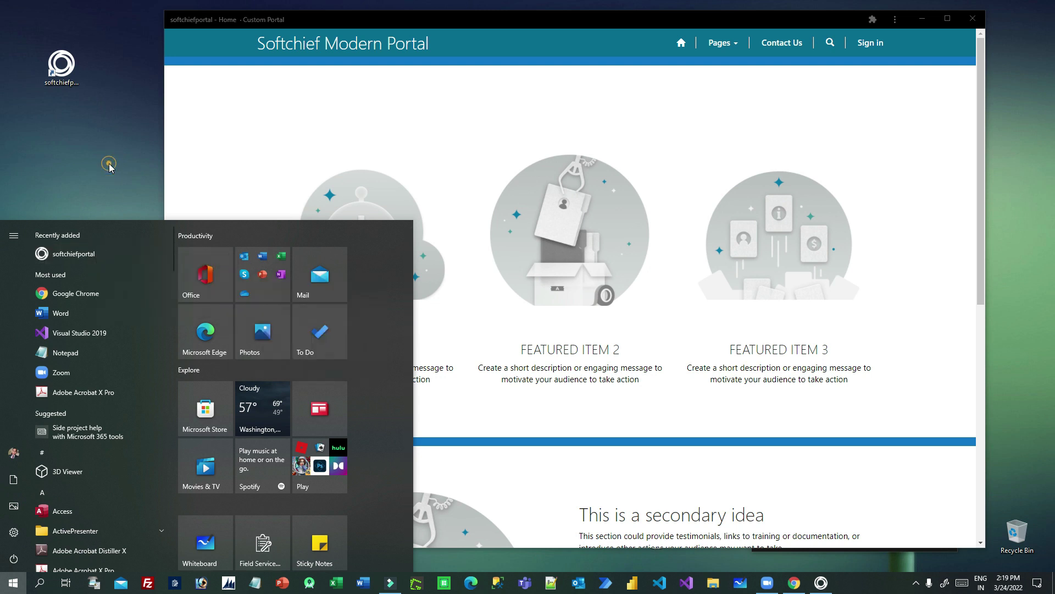
left_click(109, 164)
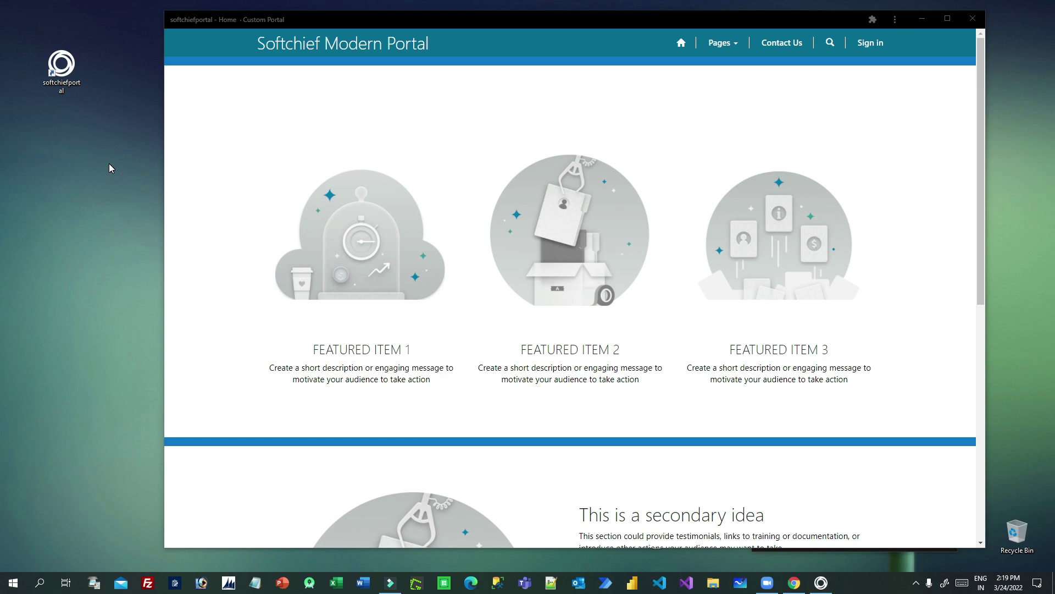
left_click(385, 21)
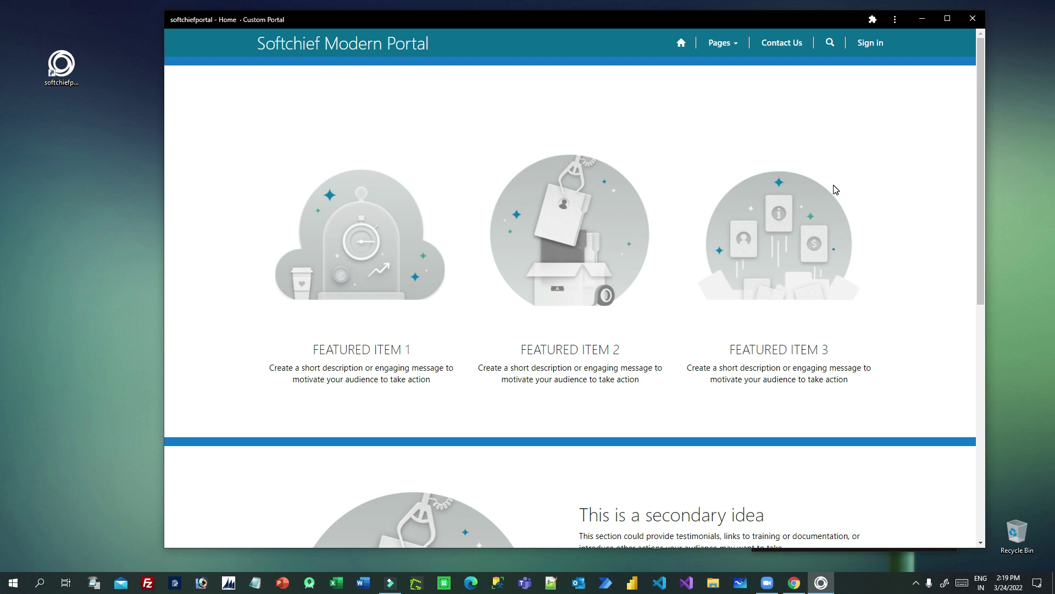
left_click(972, 20)
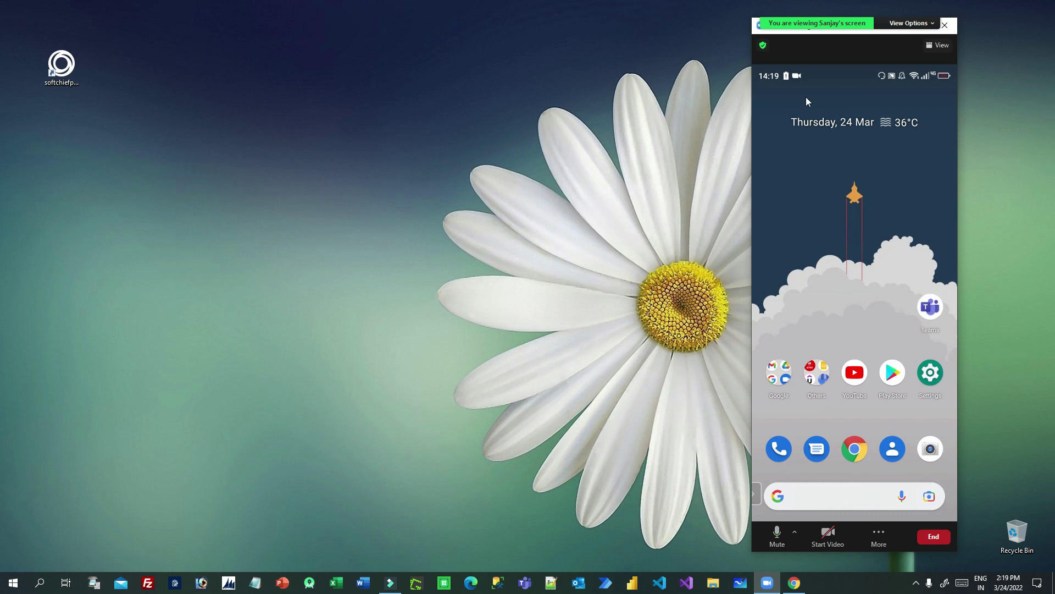
Move the Zoom phone-share window left to show the phone browsing the Custom Portal site.
left_click_drag(784, 38, 699, 38)
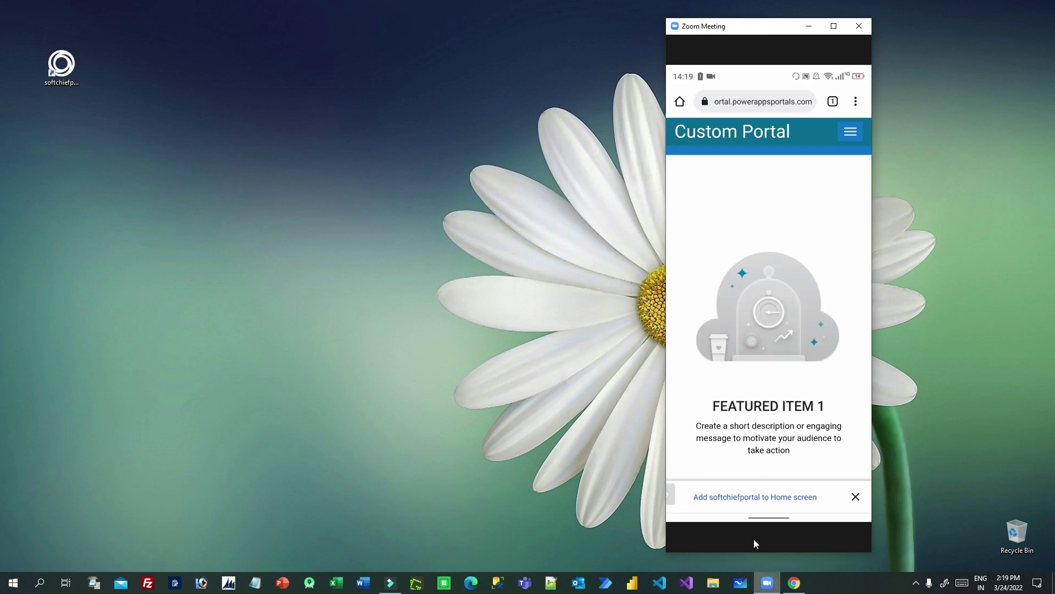
mouse_move(736, 514)
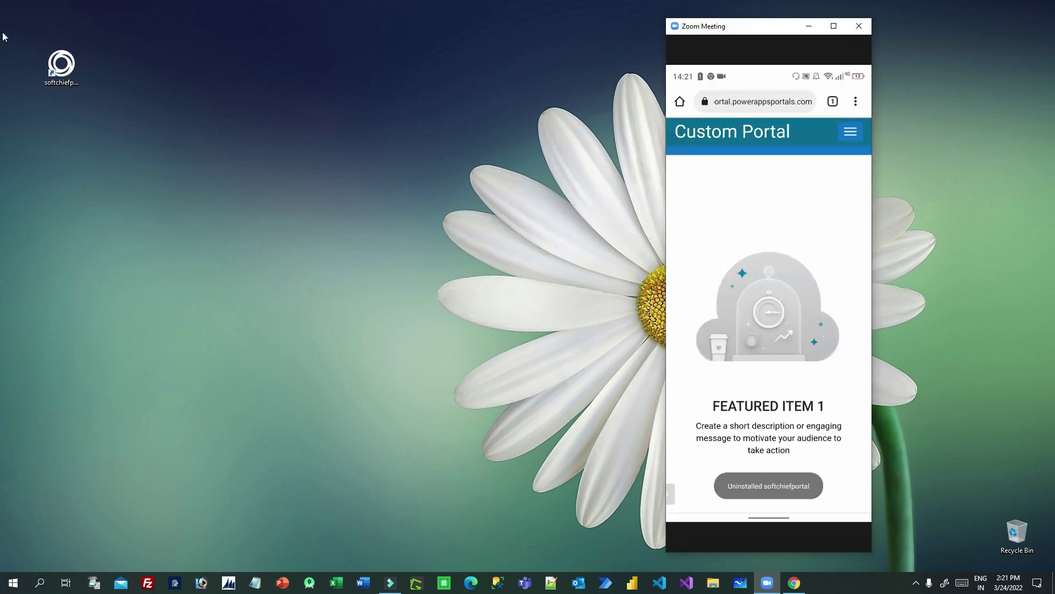
Relaunch softchiefportal from the desktop, shift its window left, check its options, then minimize it.
double_click(75, 69)
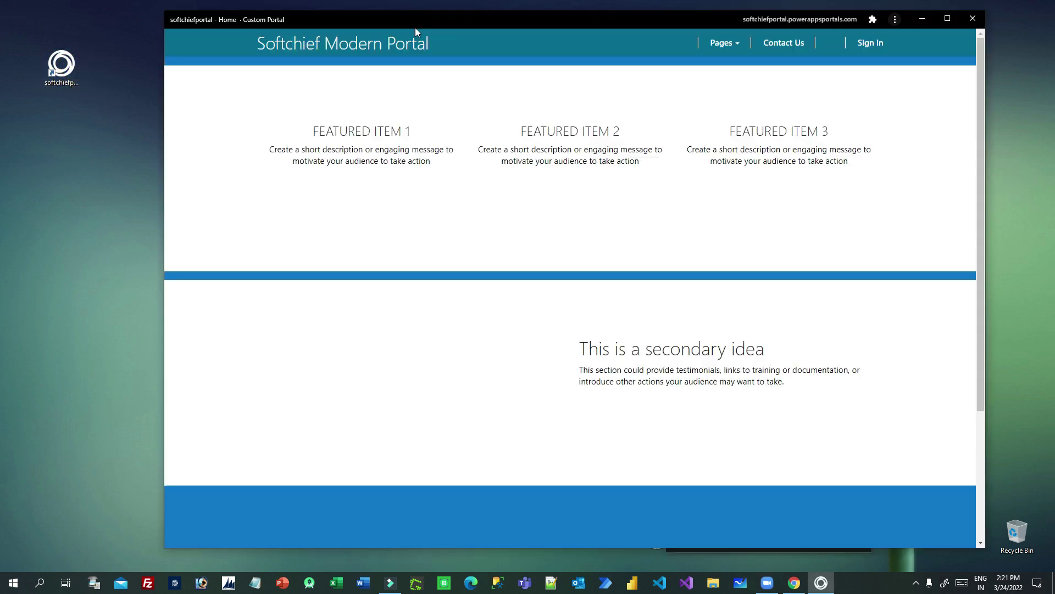
left_click_drag(415, 26, 368, 25)
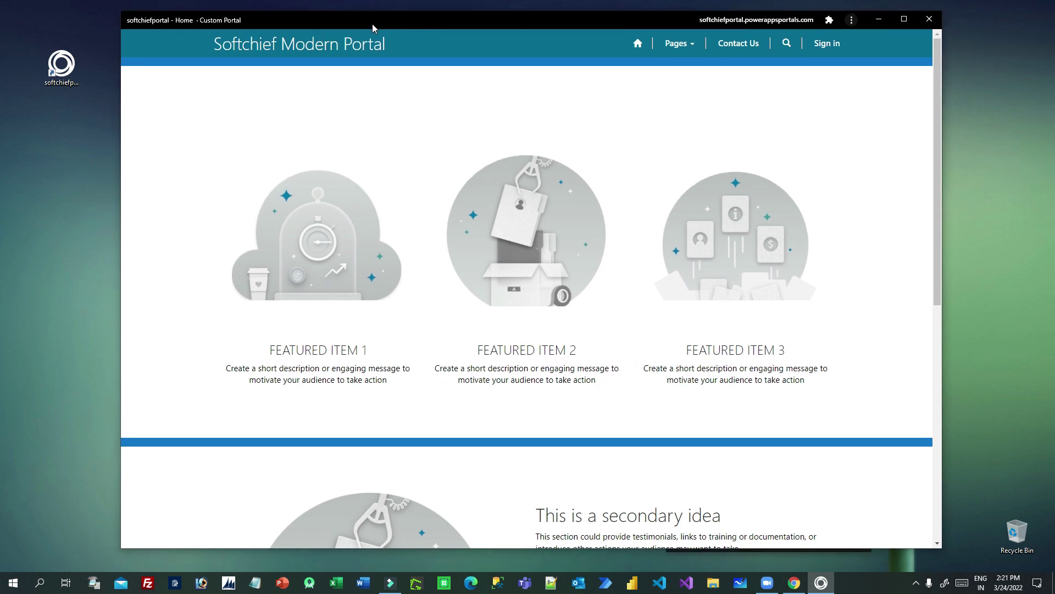
left_click(851, 21)
left_click(851, 20)
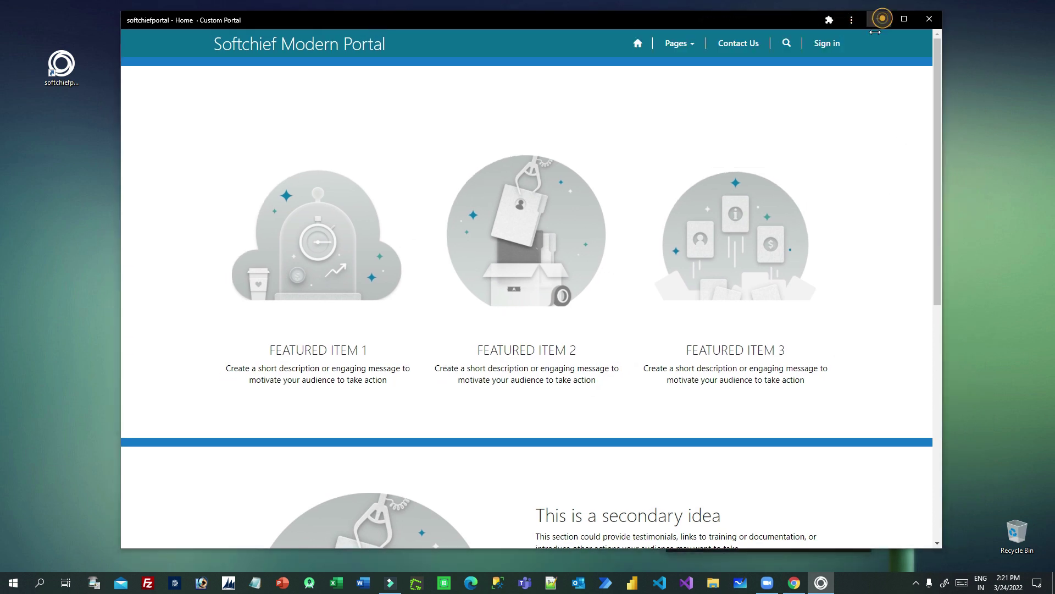
left_click(878, 20)
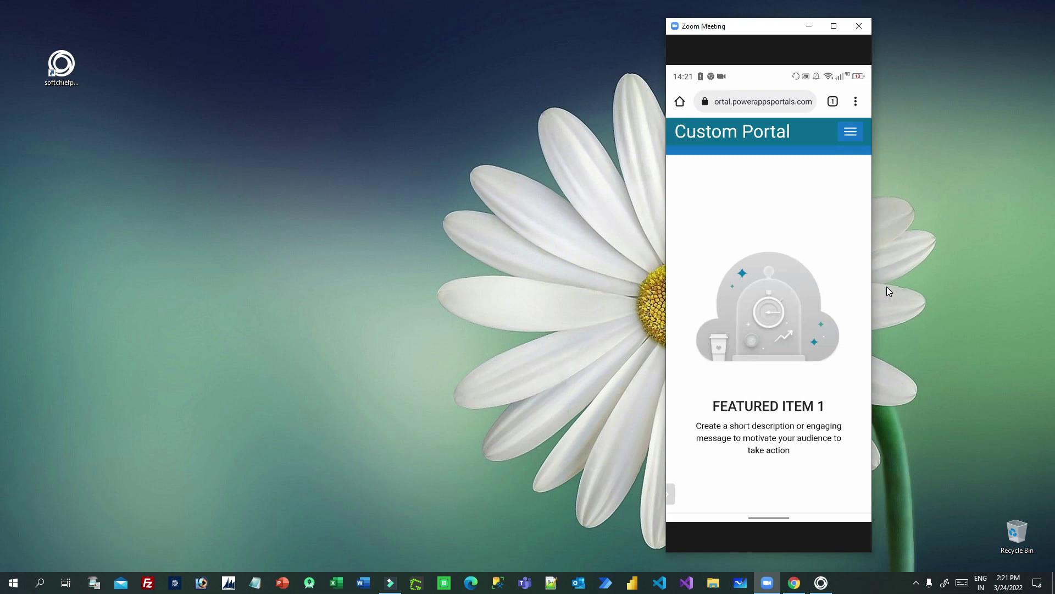
End the Zoom meeting for all participants, closing the phone-share window.
mouse_move(868, 291)
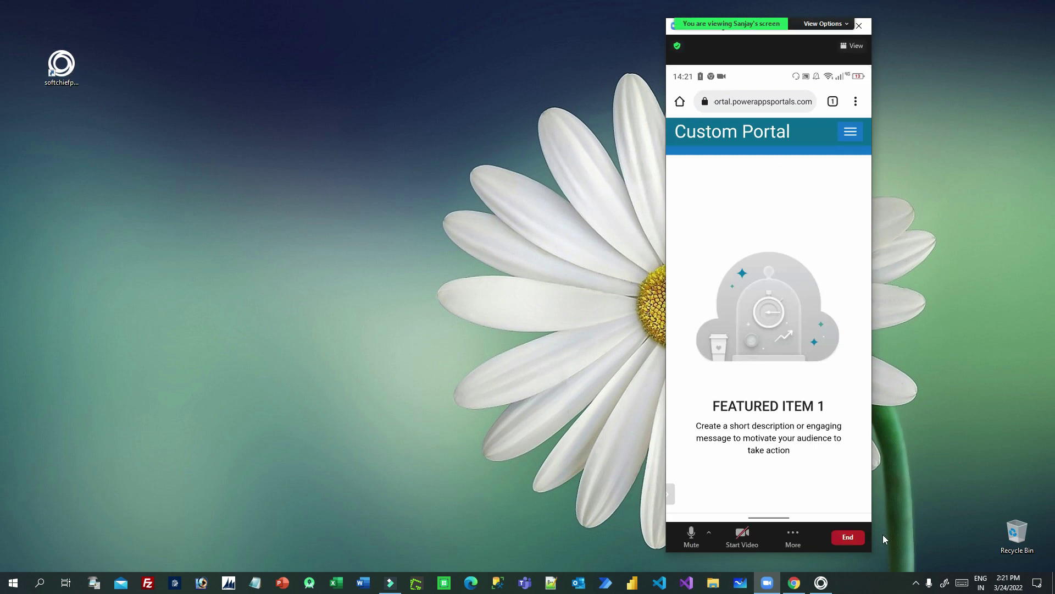
left_click(916, 582)
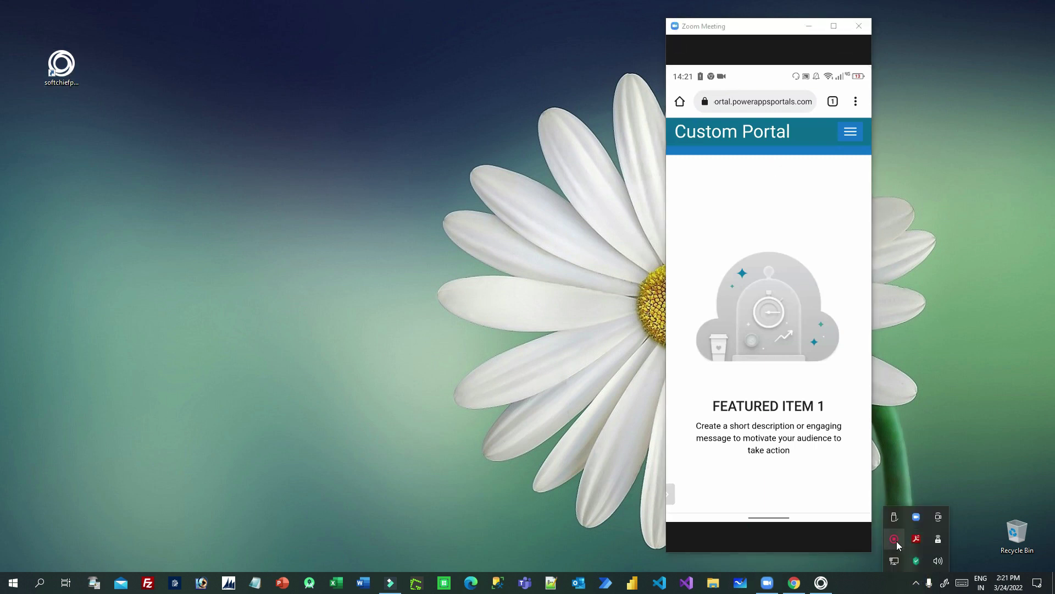
left_click(860, 26)
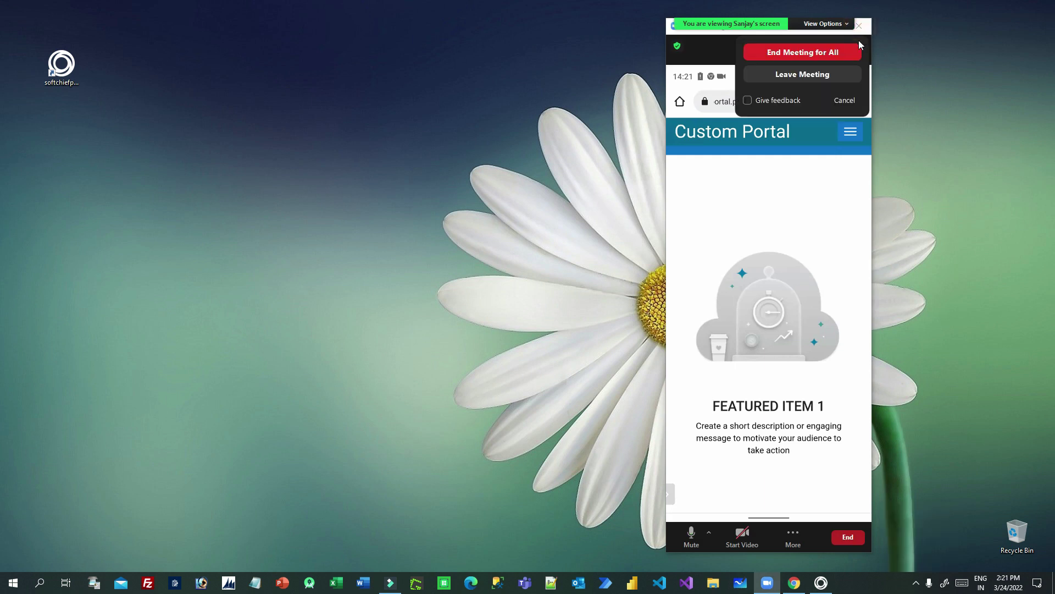
left_click(816, 52)
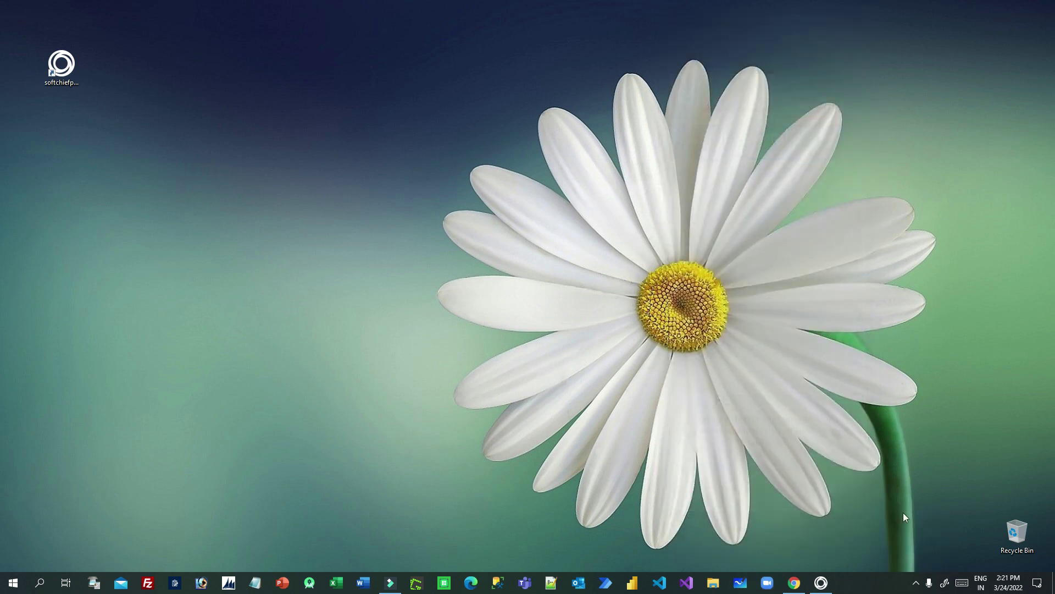
left_click(915, 581)
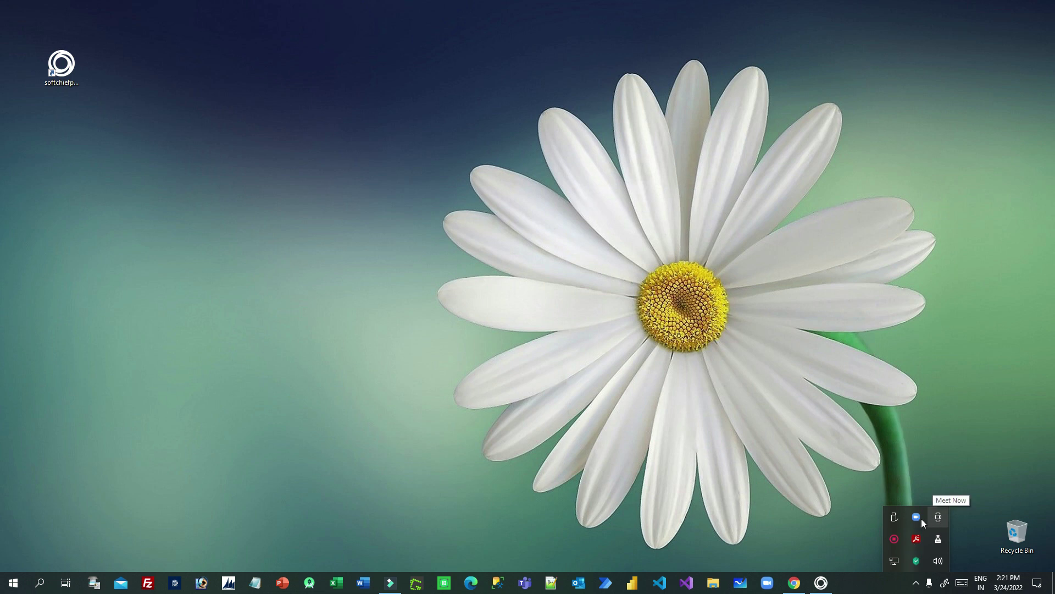
Review the Network & Internet status showing Ethernet 2 connected, then close Settings.
right_click(899, 561)
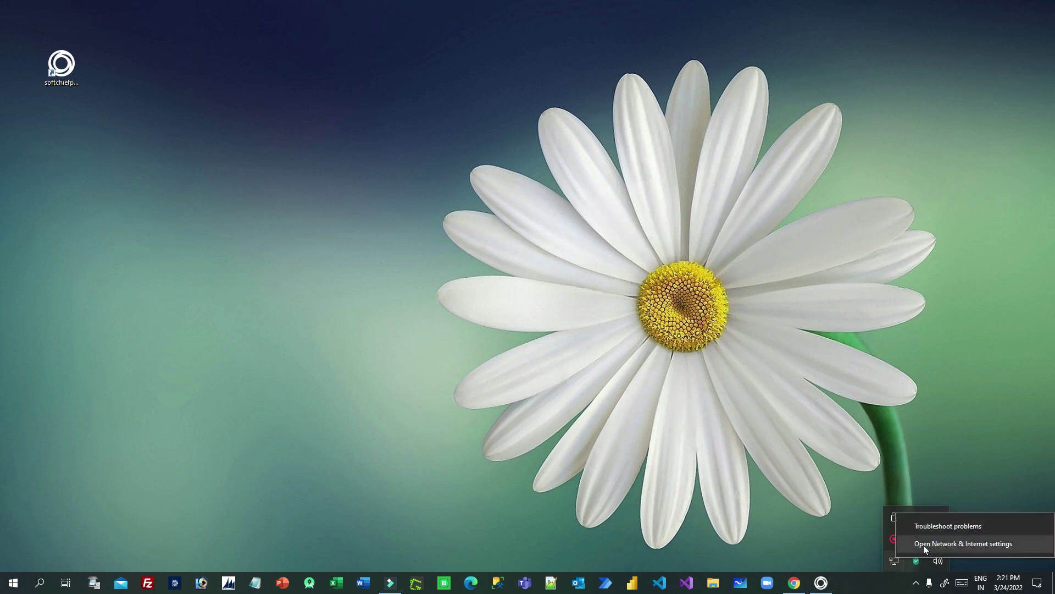
key("Escape")
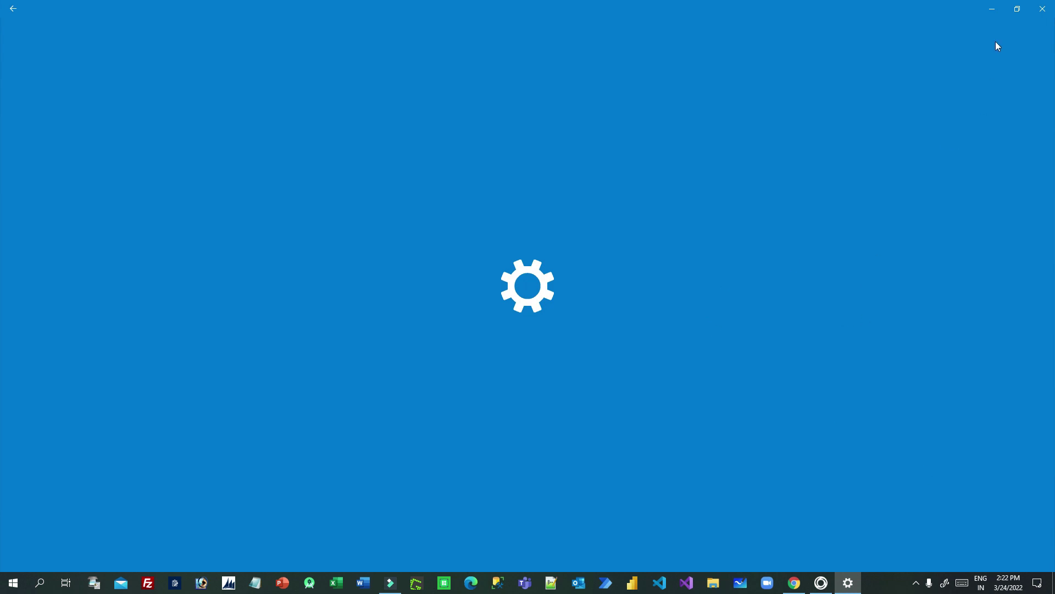
left_click(1017, 9)
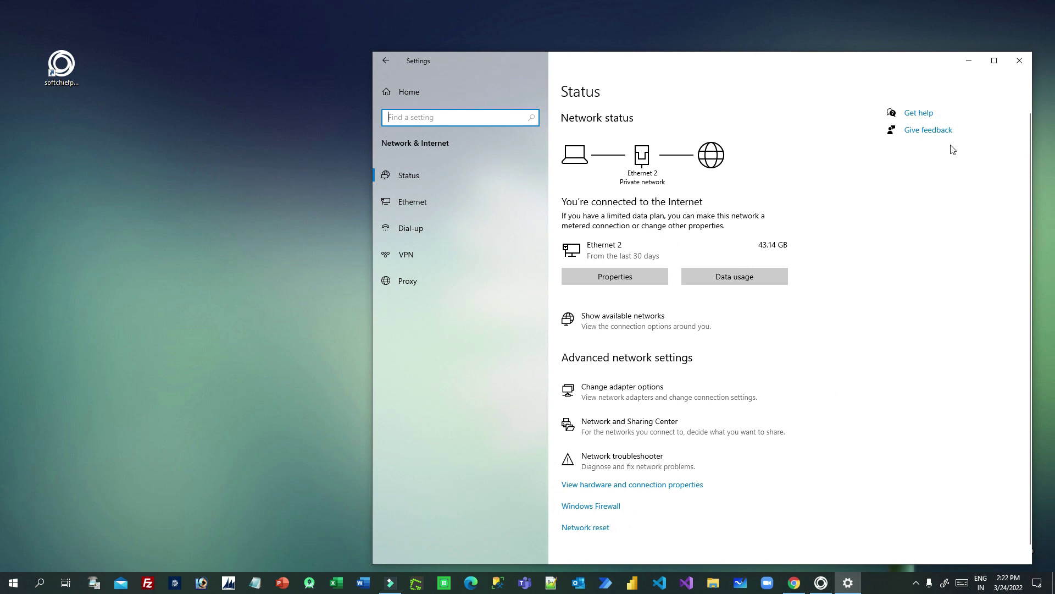
left_click(1020, 61)
Review the portal's default offline message page from the progressive web app options.
left_click(801, 583)
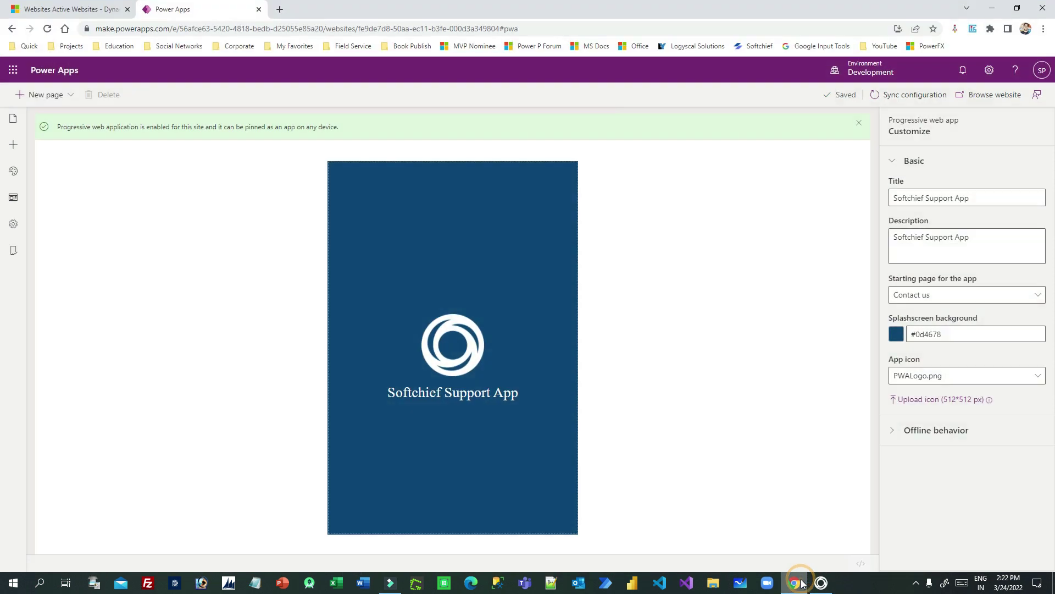
left_click(13, 250)
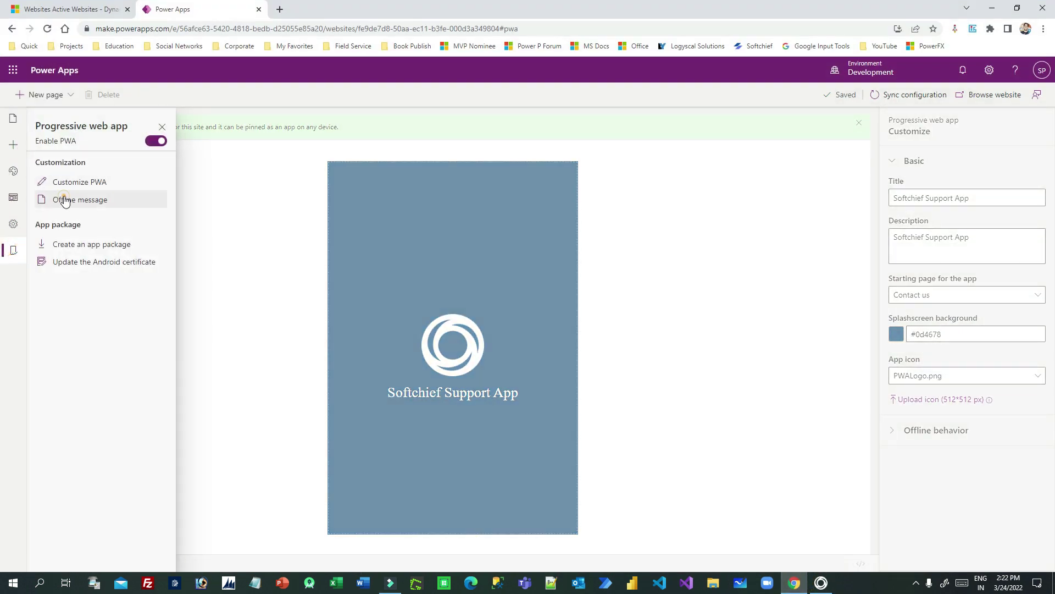
left_click(65, 200)
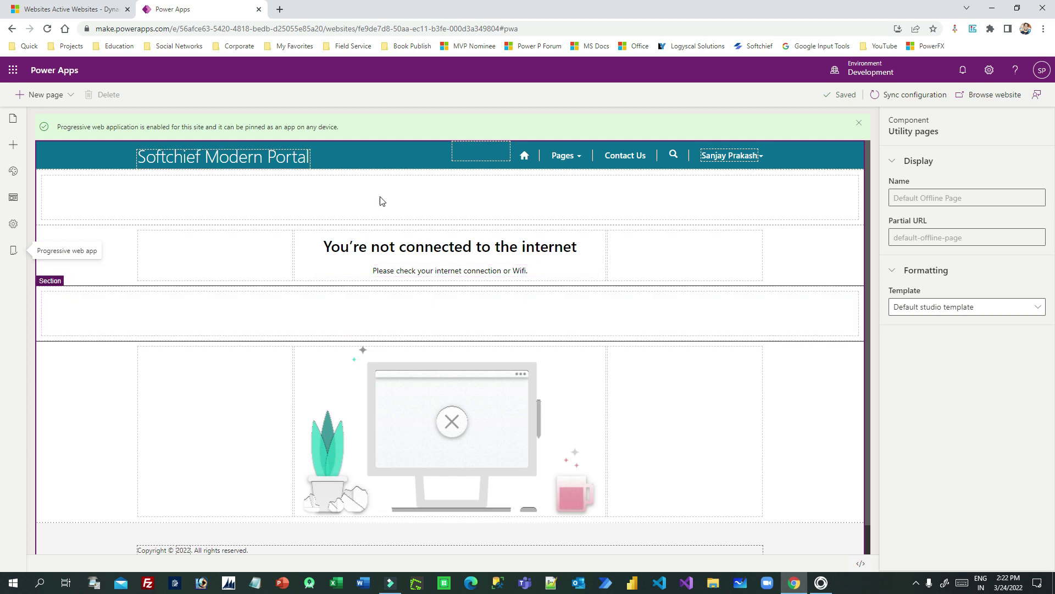
scroll(497, 326, "down", 1)
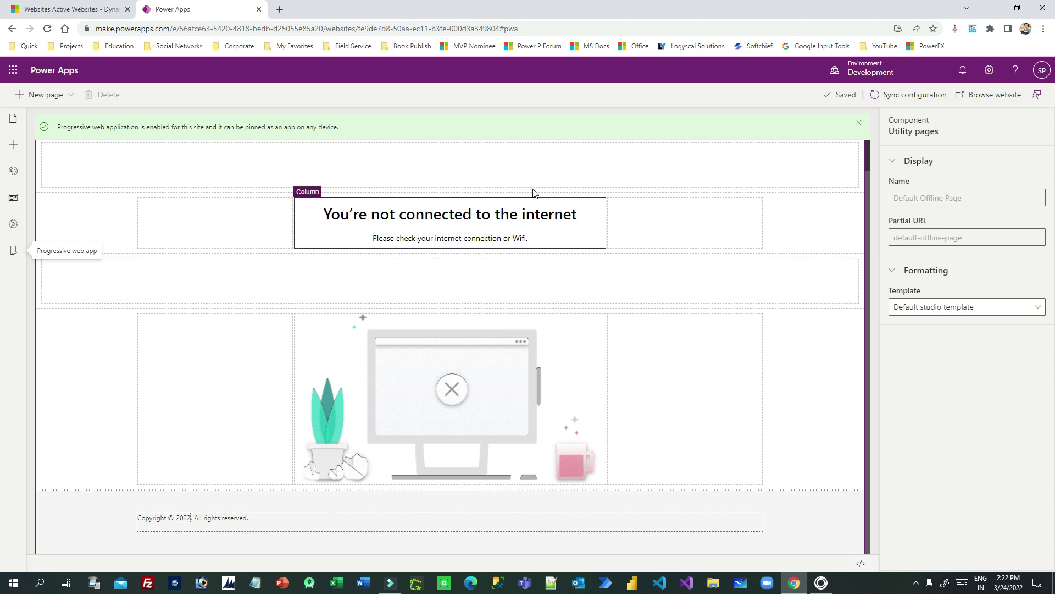
scroll(510, 257, "up", 1)
left_click(110, 9)
left_click(242, 9)
Create an app package and continue to PWA builder in a new tab.
left_click(13, 253)
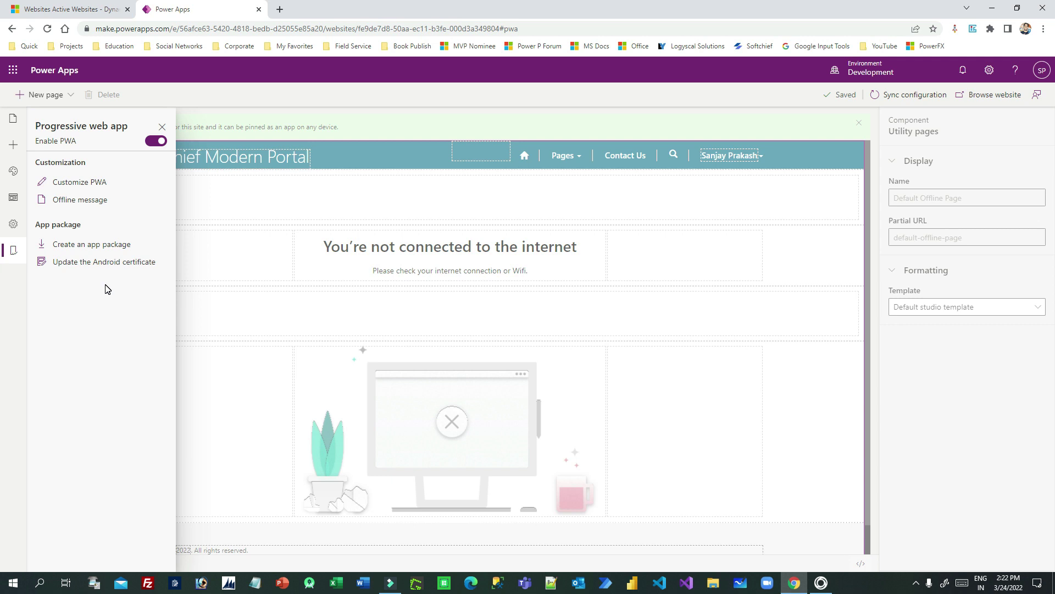
left_click(93, 245)
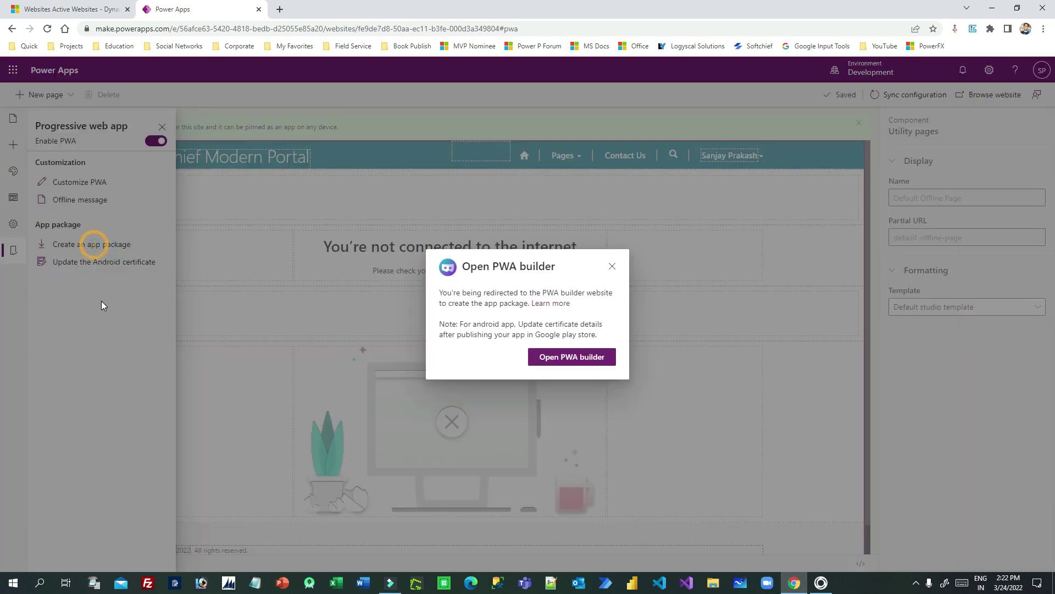
left_click(571, 362)
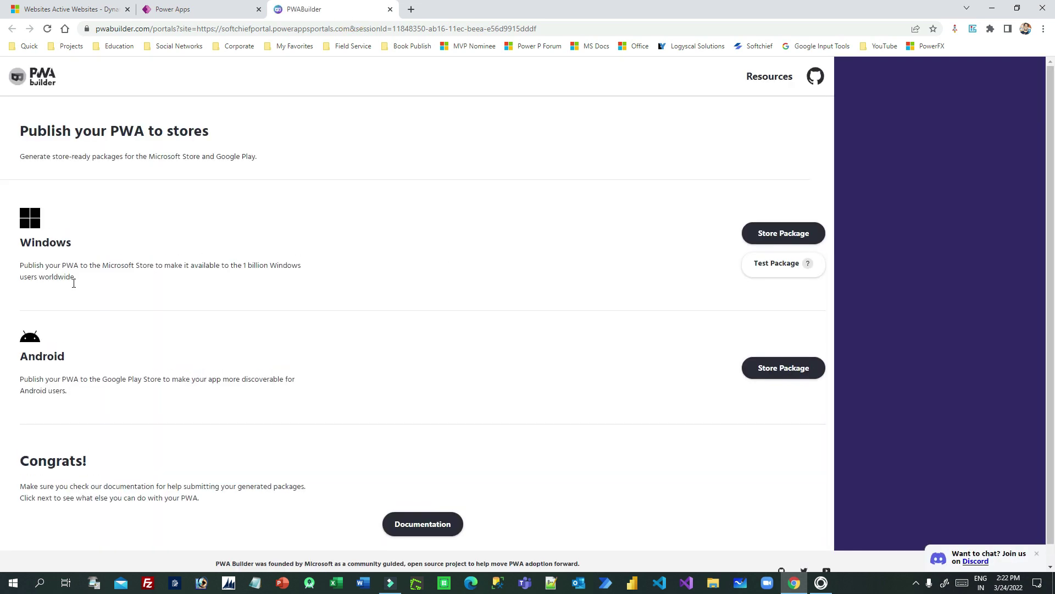
Highlight the Windows and Android package headings, then close the PWABuilder tab.
left_click_drag(18, 242, 116, 242)
left_click_drag(26, 351, 65, 352)
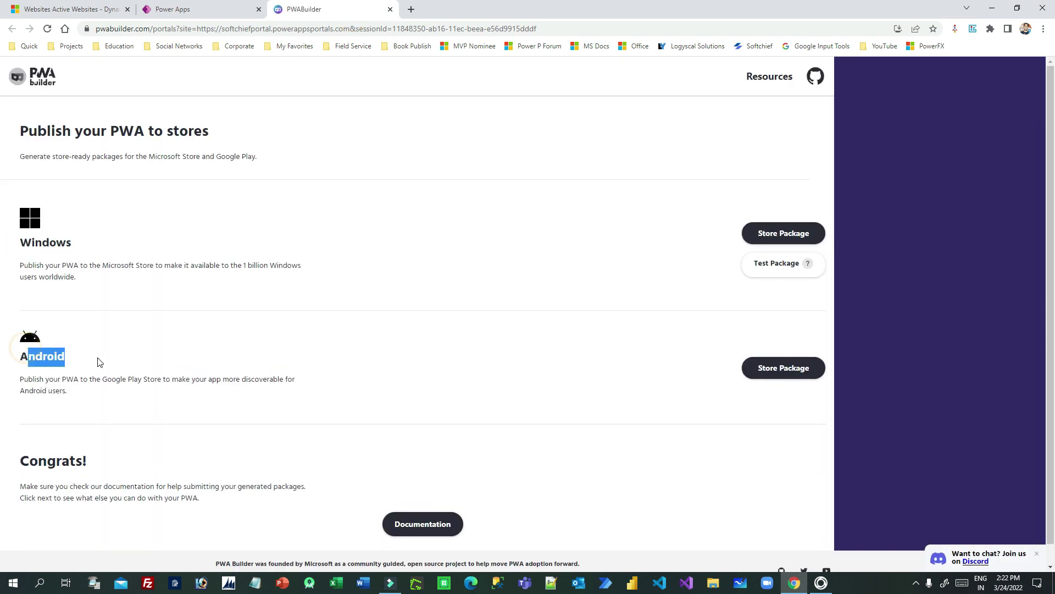
scroll(249, 299, "down", 1)
scroll(253, 308, "up", 1)
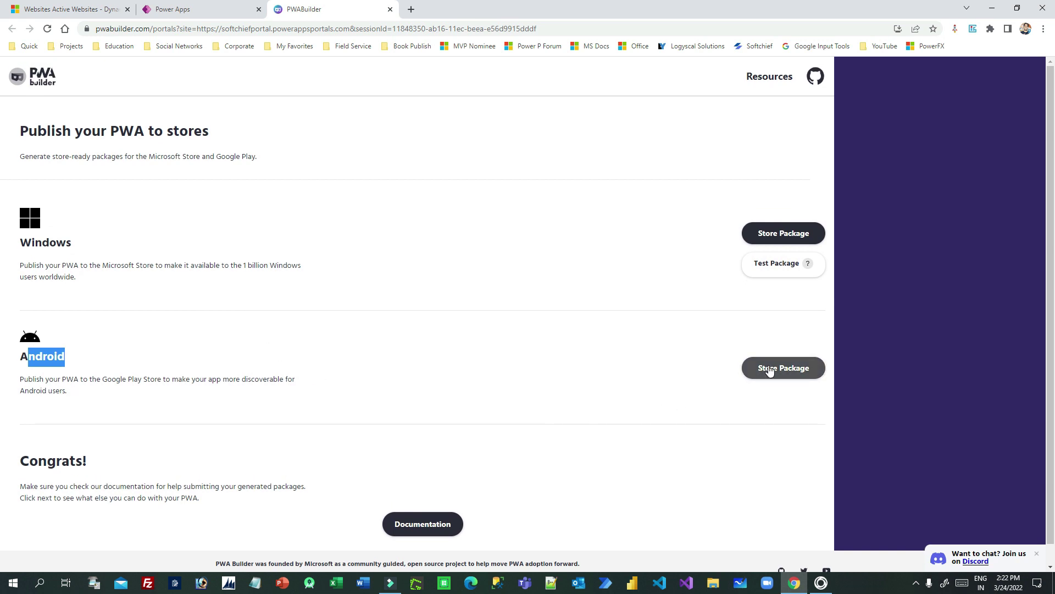
left_click(390, 10)
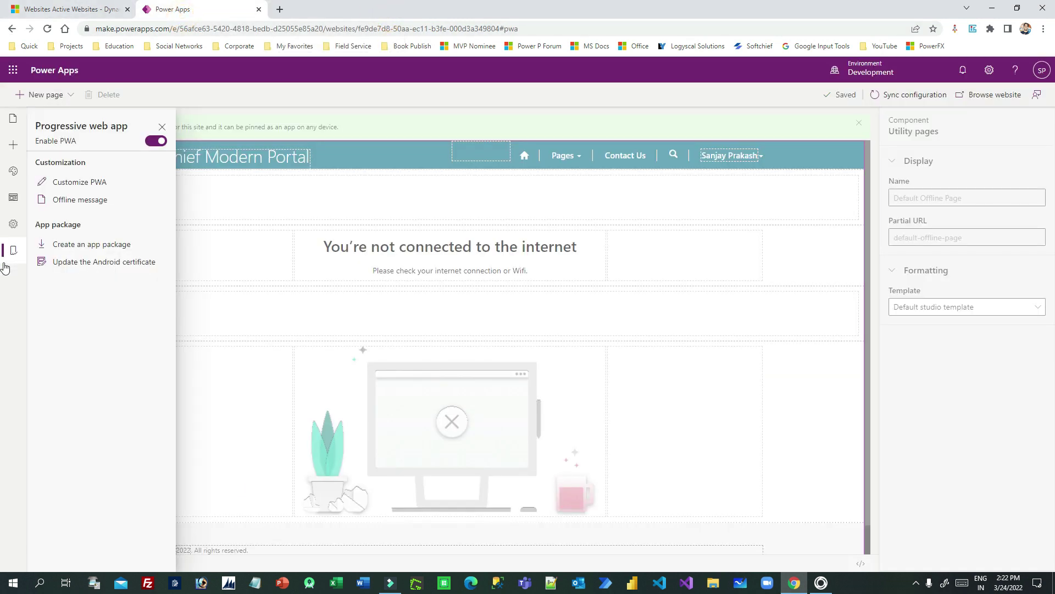